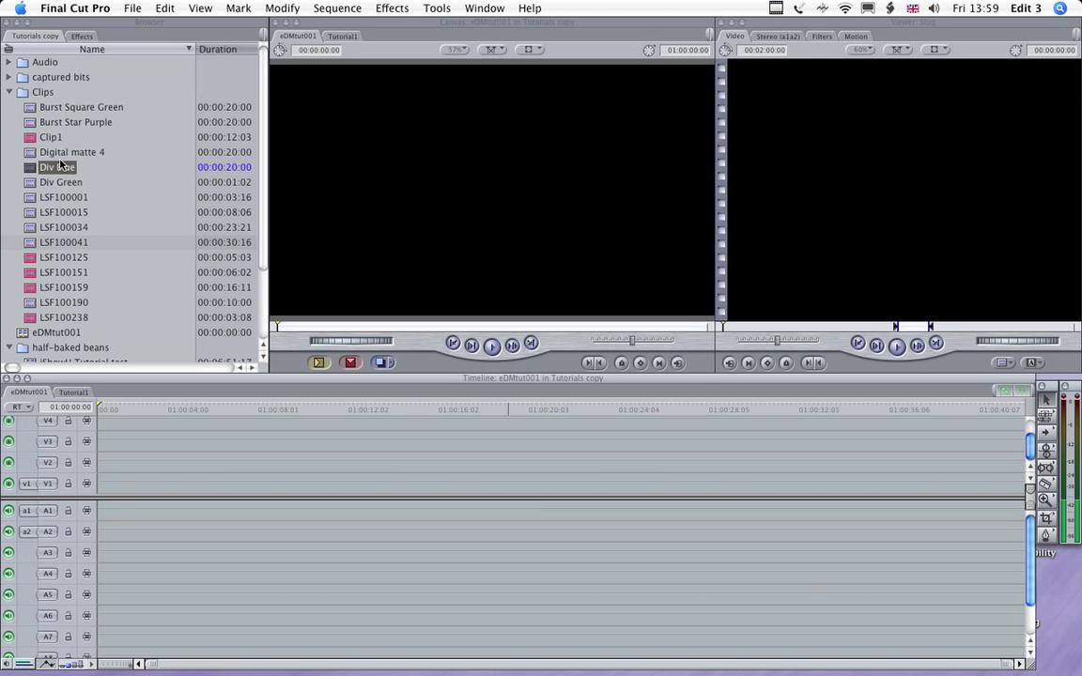
Open Clip1 for viewing, place it with its audio at the start of track V1, and play it back.
{"action": "left_click", "coordinate": [31, 139]}
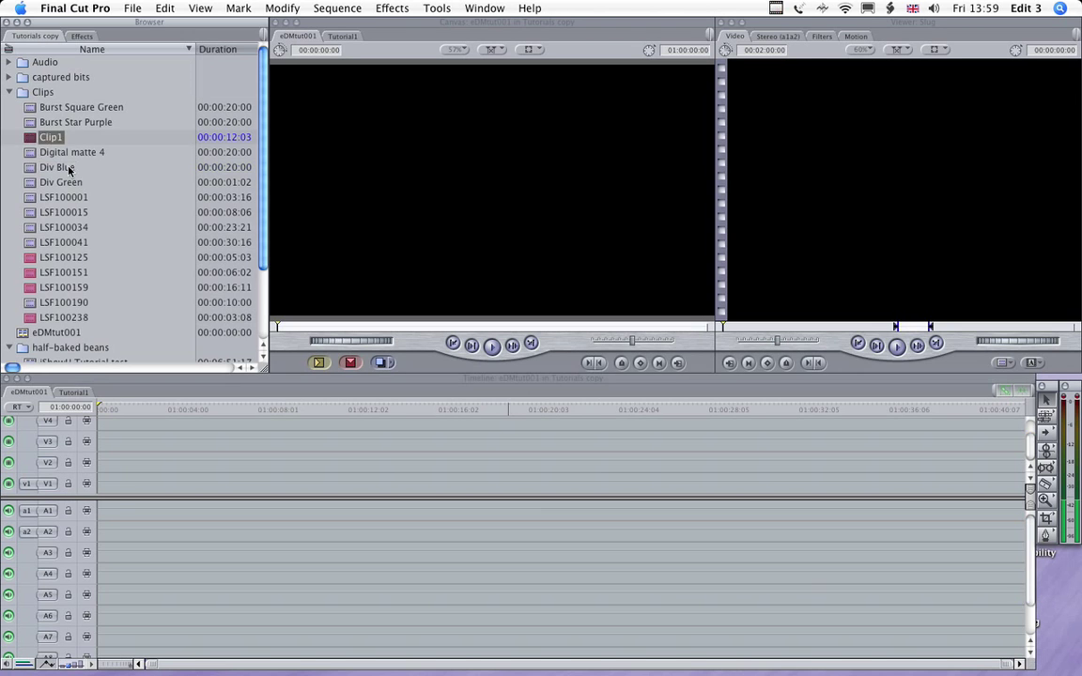
{"action": "double_click", "coordinate": [31, 139]}
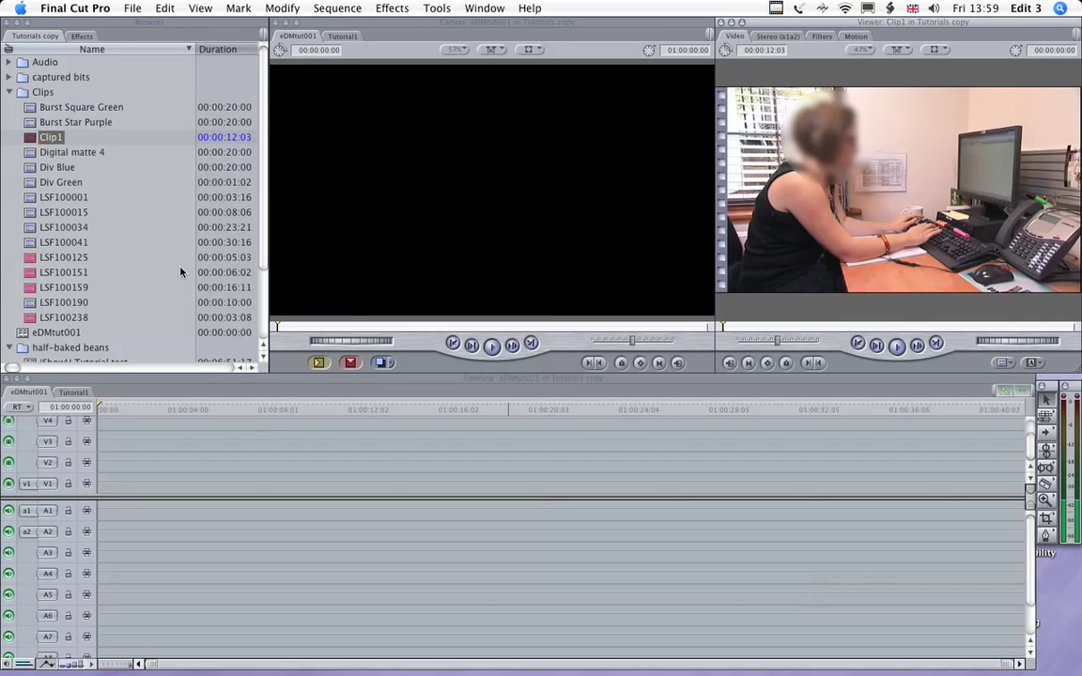
{"action": "left_click_drag", "start_coordinate": [748, 329], "coordinate": [803, 331]}
{"action": "left_click_drag", "start_coordinate": [800, 169], "coordinate": [103, 482]}
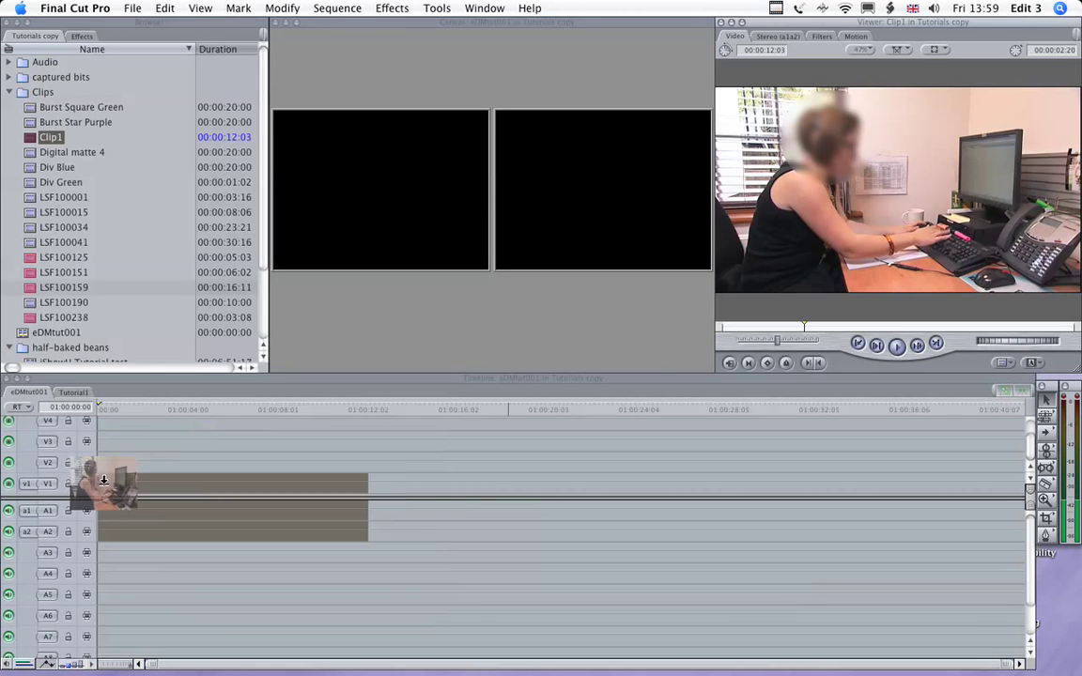
{"action": "left_click_drag", "start_coordinate": [199, 413], "coordinate": [108, 410]}
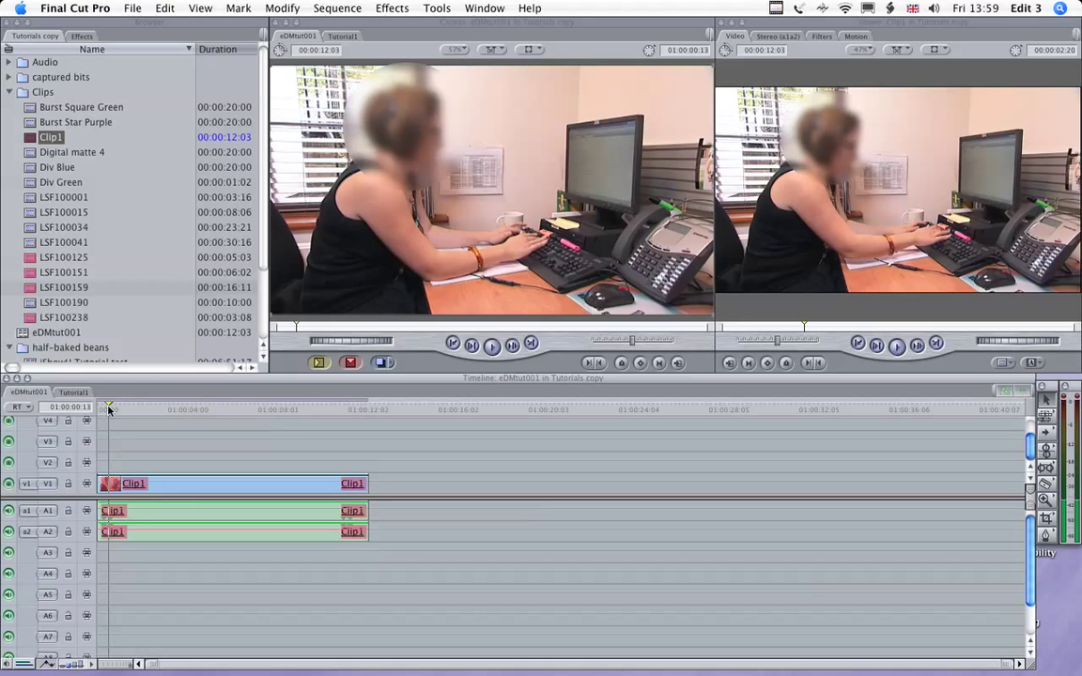
{"action": "key", "text": "space"}
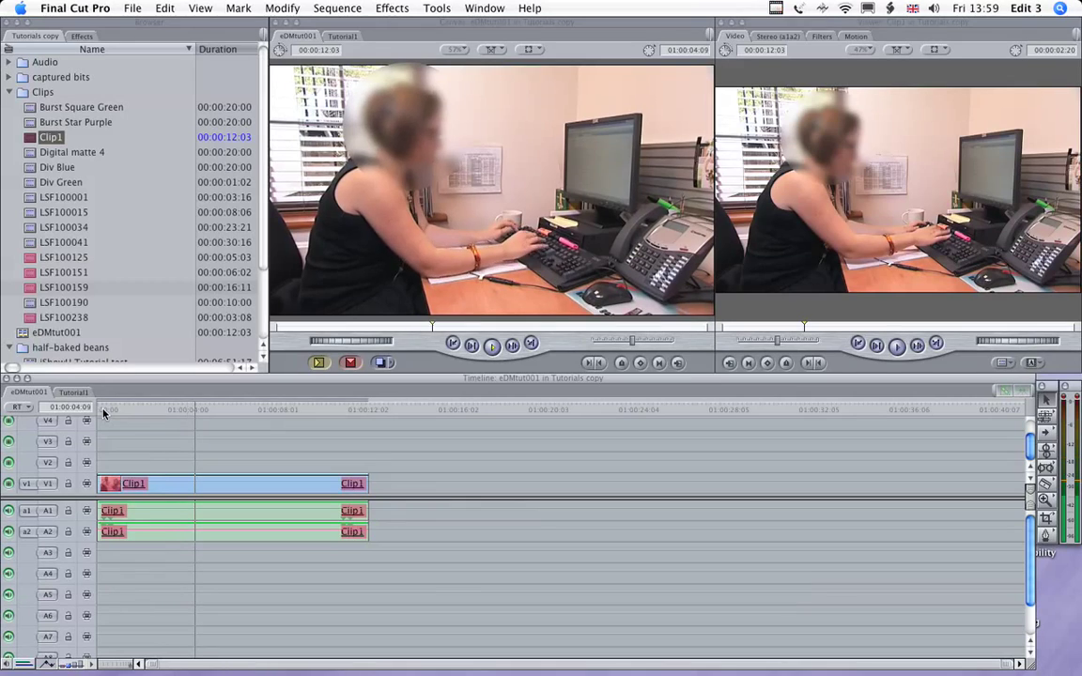
Set the speed of Clip1 in the sequence to 30 percent and play the slowed footage from near the start.
{"action": "right_click", "coordinate": [172, 487]}
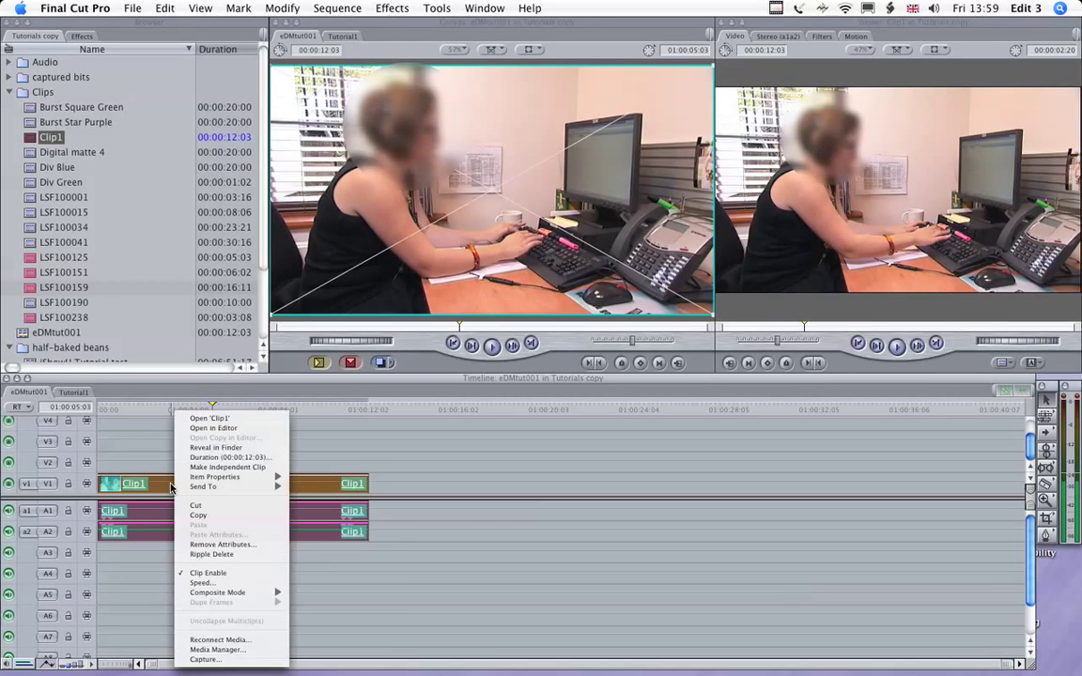
{"action": "left_click", "coordinate": [203, 583]}
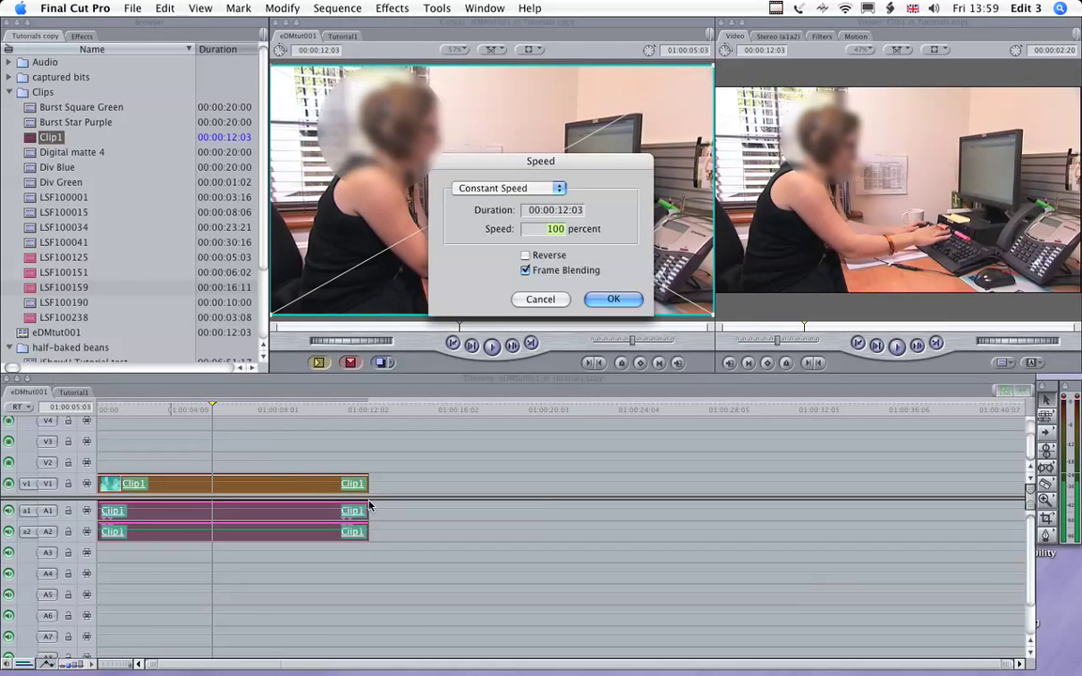
{"action": "type", "text": "30"}
{"action": "key", "text": "Return"}
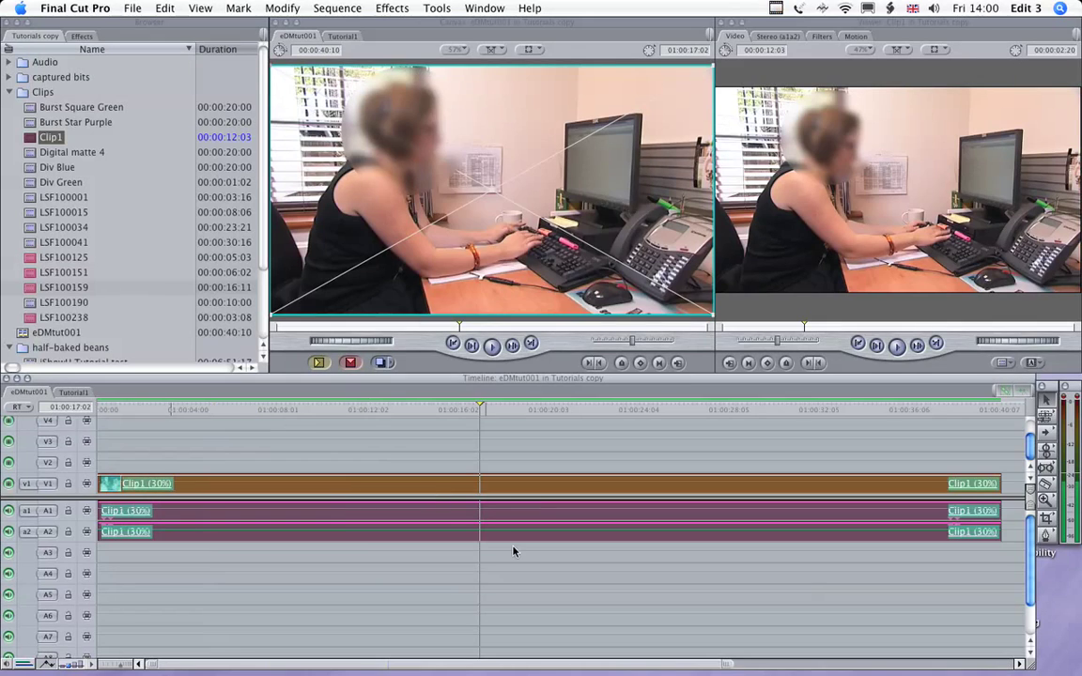
{"action": "left_click", "coordinate": [143, 409]}
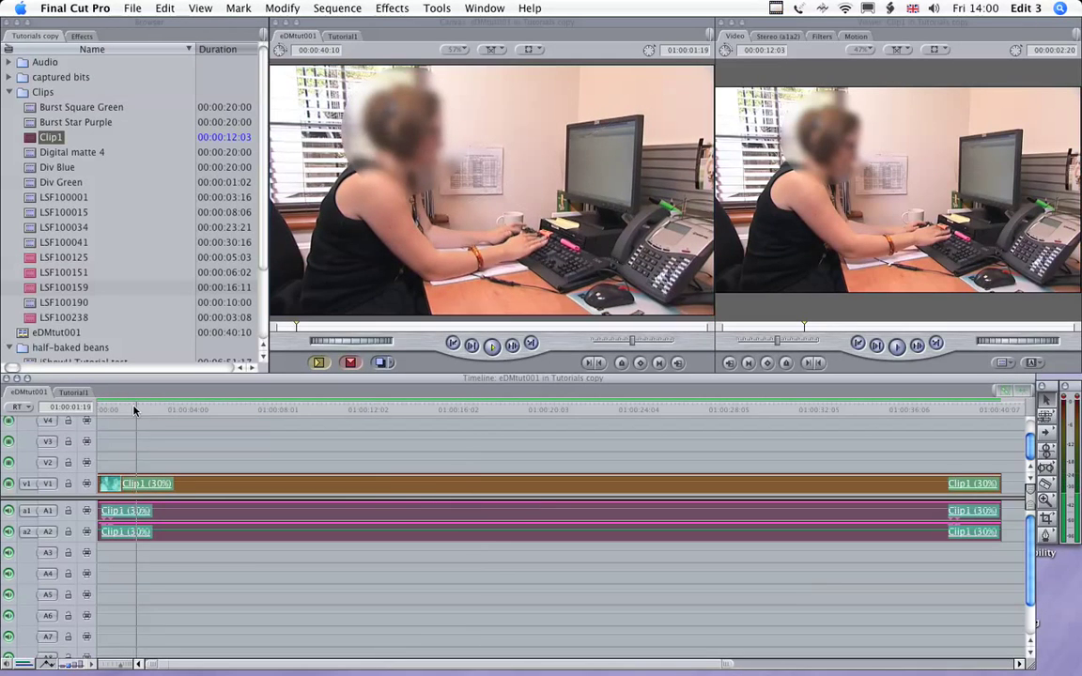
{"action": "key", "text": "space"}
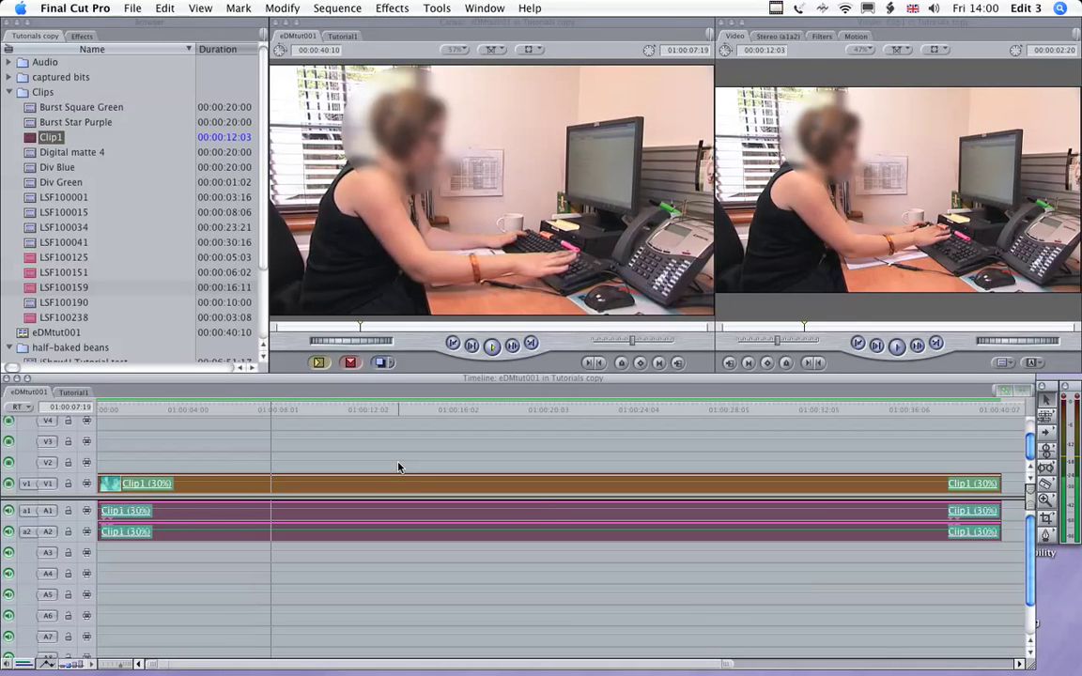
Delete Clip1's audio from tracks A1 and A2, keeping its video on V1.
{"action": "left_click", "coordinate": [473, 483]}
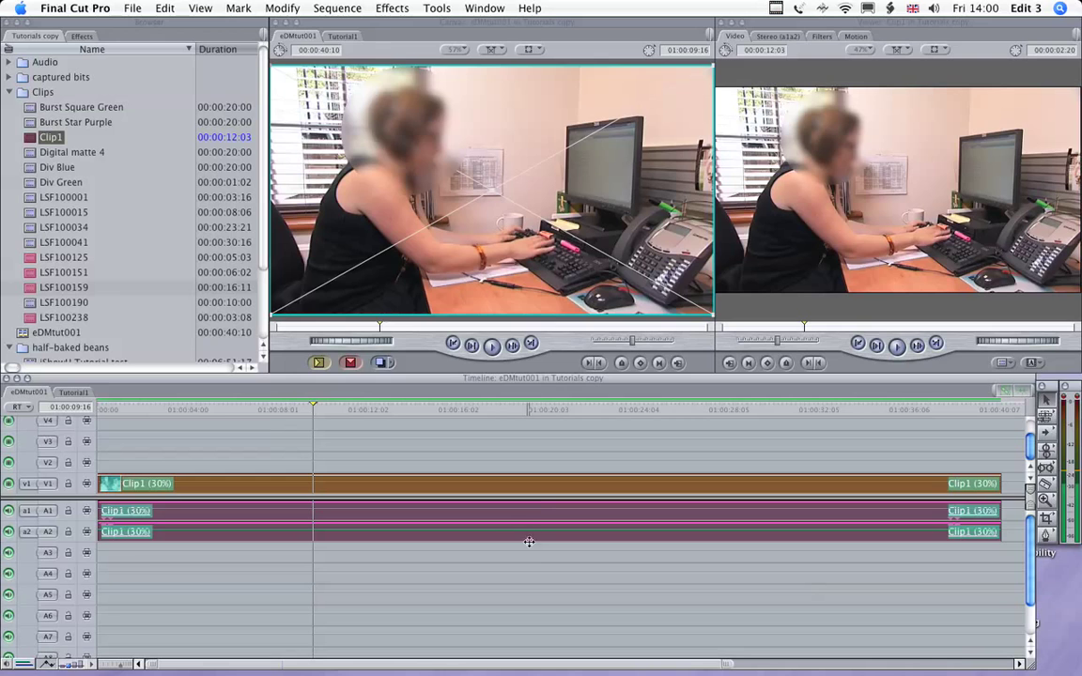
{"action": "left_click", "coordinate": [529, 540]}
{"action": "key", "text": "Delete"}
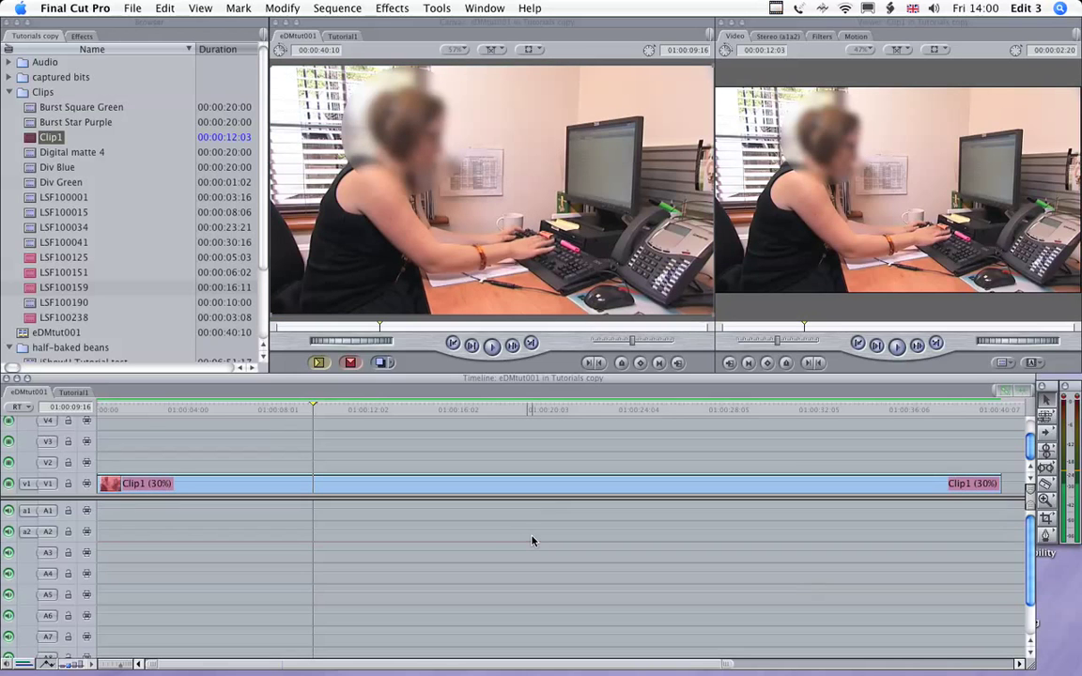
Return the playhead to the sequence start, open the slowed Clip1 from V1, and apply the Prism blur filter.
{"action": "left_click", "coordinate": [105, 405]}
{"action": "mouse_move", "coordinate": [106, 406]}
{"action": "left_mouse_down"}
{"action": "mouse_move", "coordinate": [162, 411]}
{"action": "mouse_move", "coordinate": [101, 410]}
{"action": "left_mouse_up"}
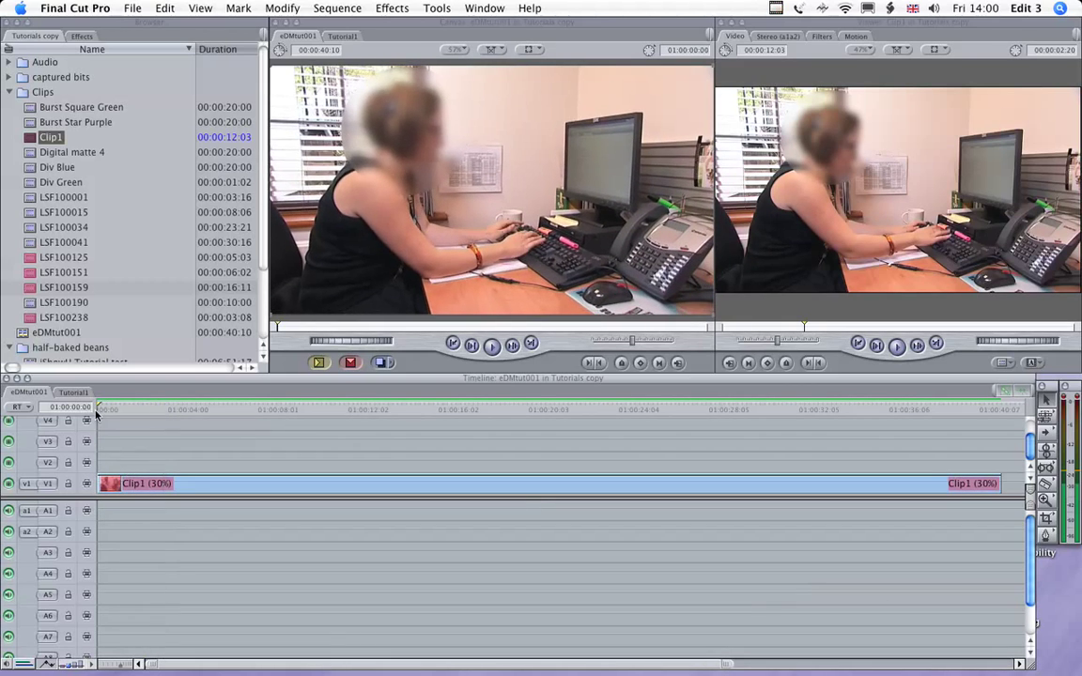
{"action": "left_click", "coordinate": [285, 483]}
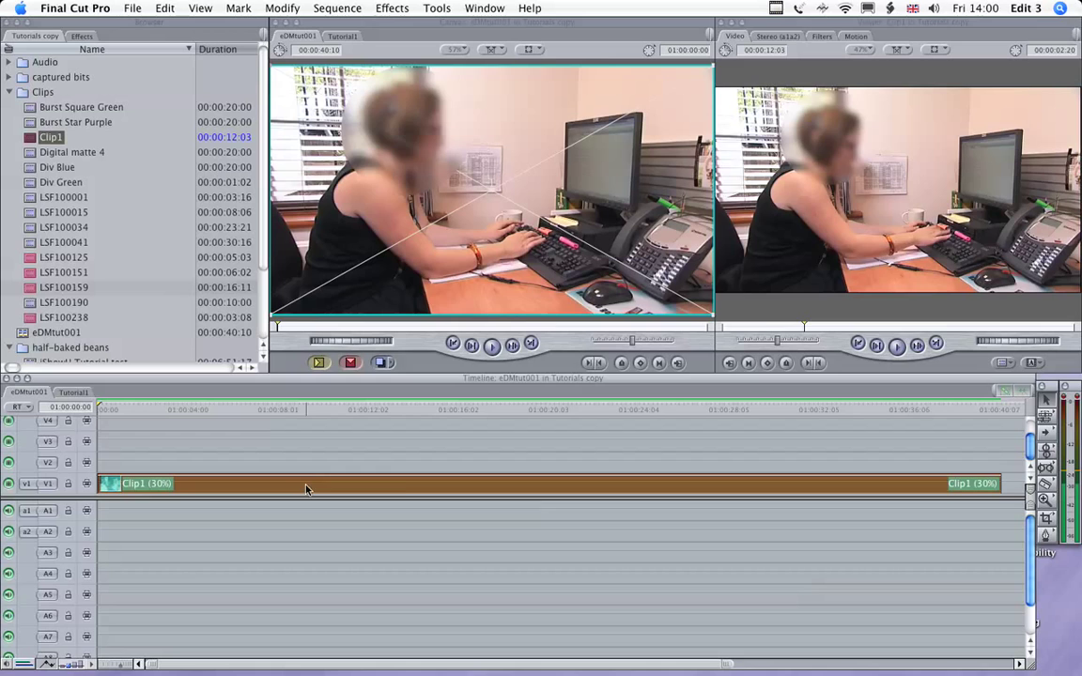
{"action": "double_click", "coordinate": [394, 484]}
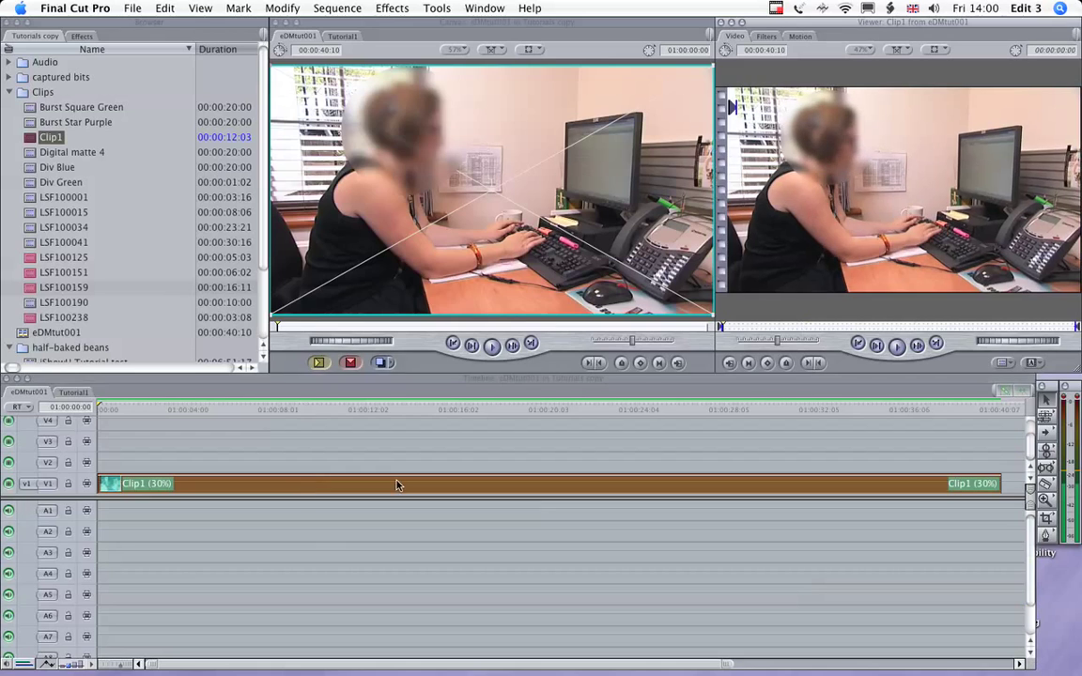
{"action": "left_click", "coordinate": [393, 9]}
{"action": "mouse_move", "coordinate": [401, 147]}
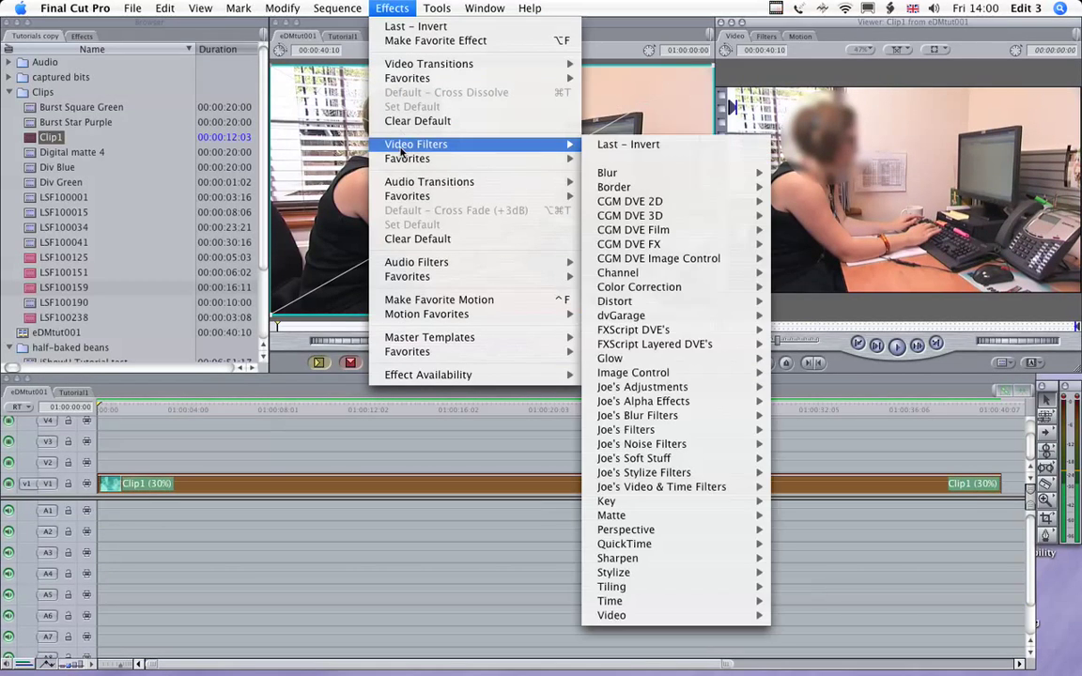
{"action": "mouse_move", "coordinate": [661, 172]}
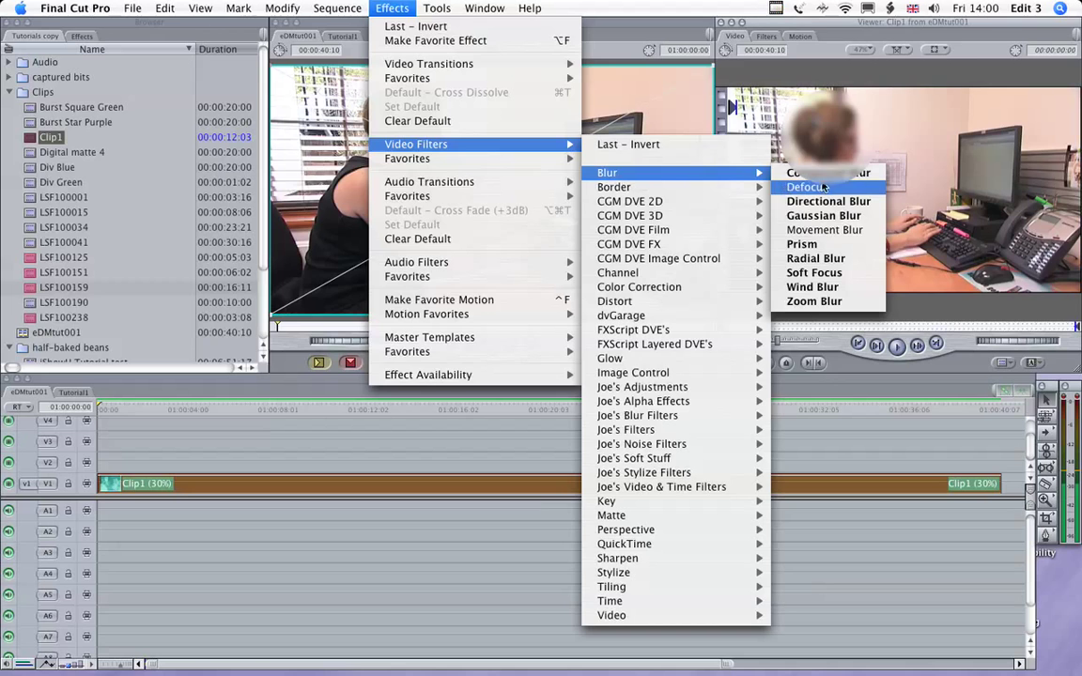
{"action": "left_click", "coordinate": [825, 246]}
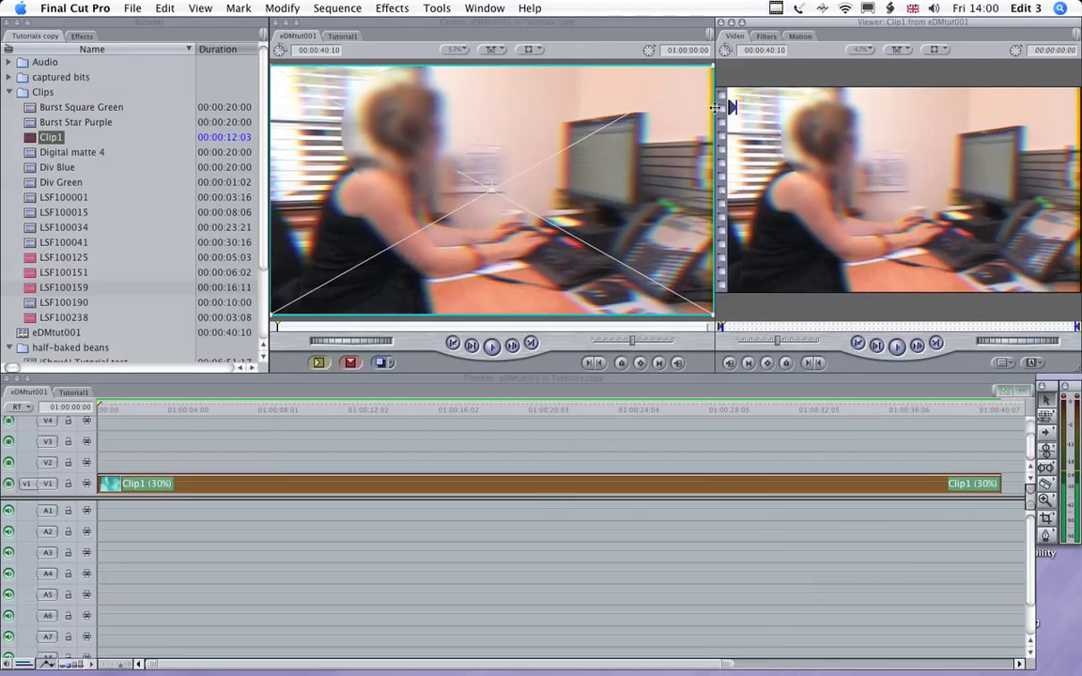
Add the Desaturate image control filter to Clip1.
{"action": "left_click", "coordinate": [395, 9]}
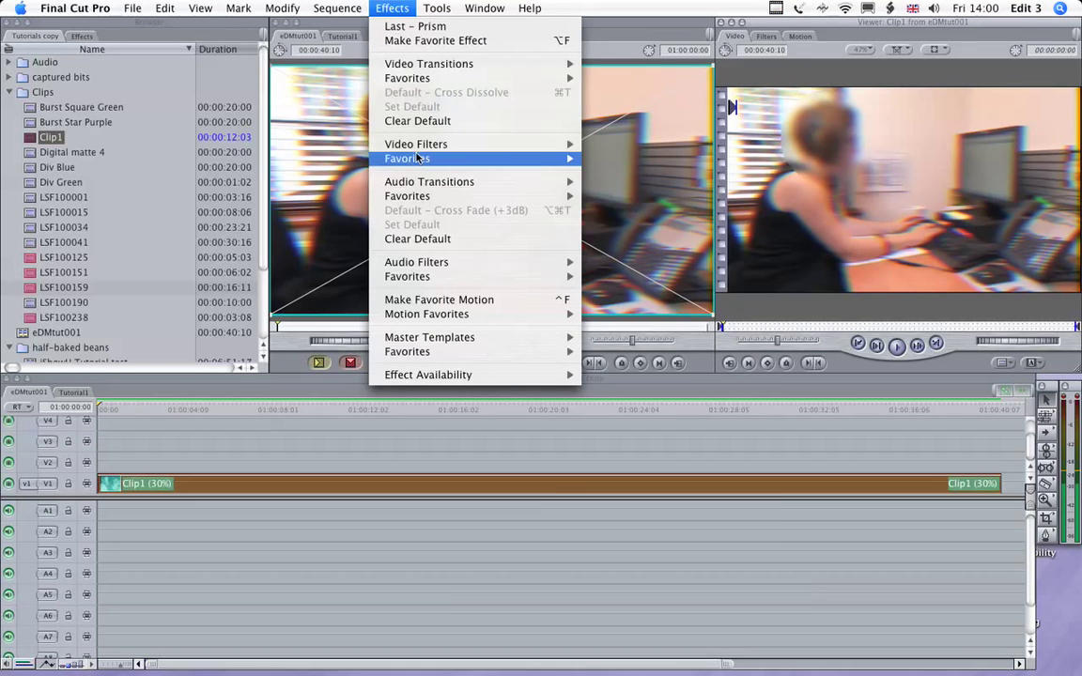
{"action": "mouse_move", "coordinate": [526, 144]}
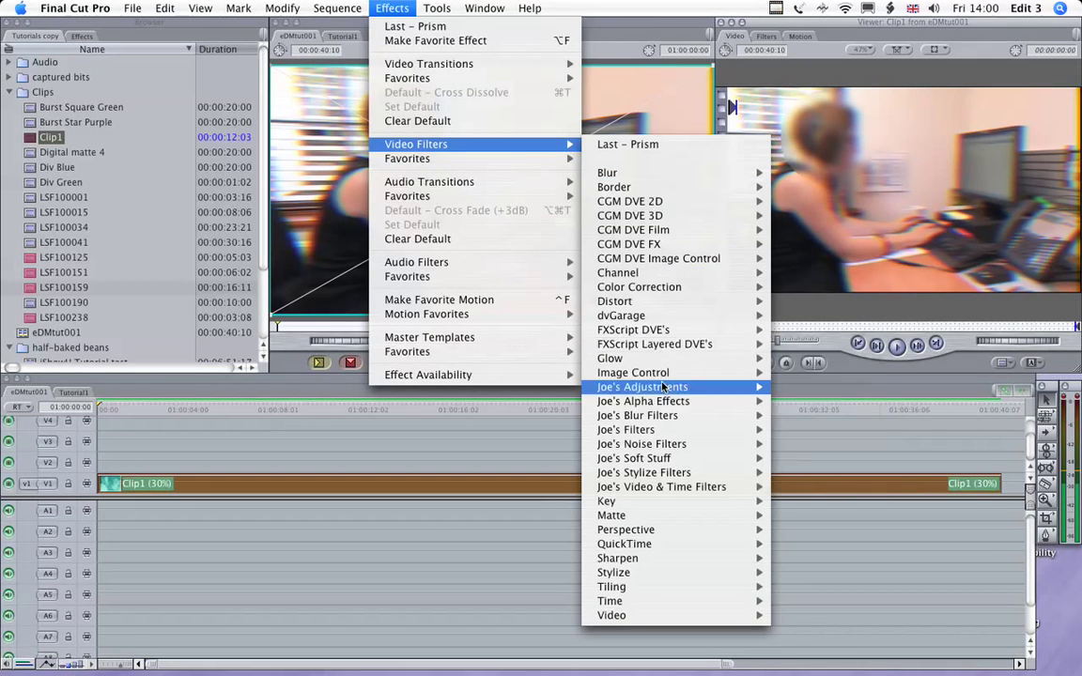
{"action": "mouse_move", "coordinate": [676, 373]}
{"action": "left_click", "coordinate": [837, 414]}
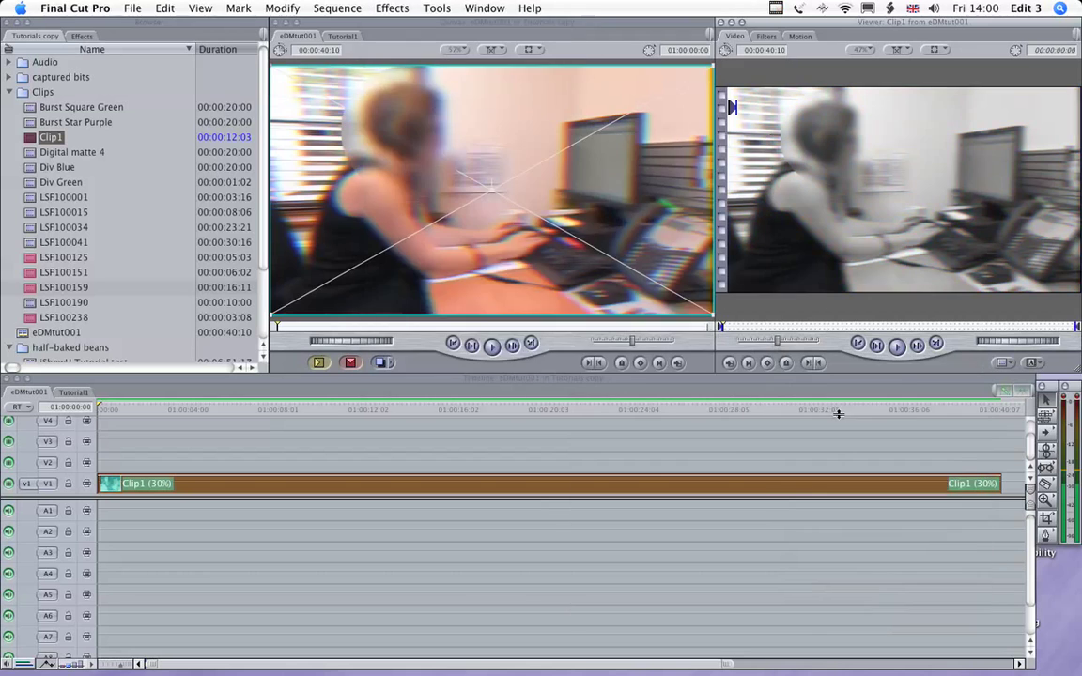
Set Clip1's Desaturate filter amount to 70 and check the look at several points in the sequence.
{"action": "left_click", "coordinate": [799, 36]}
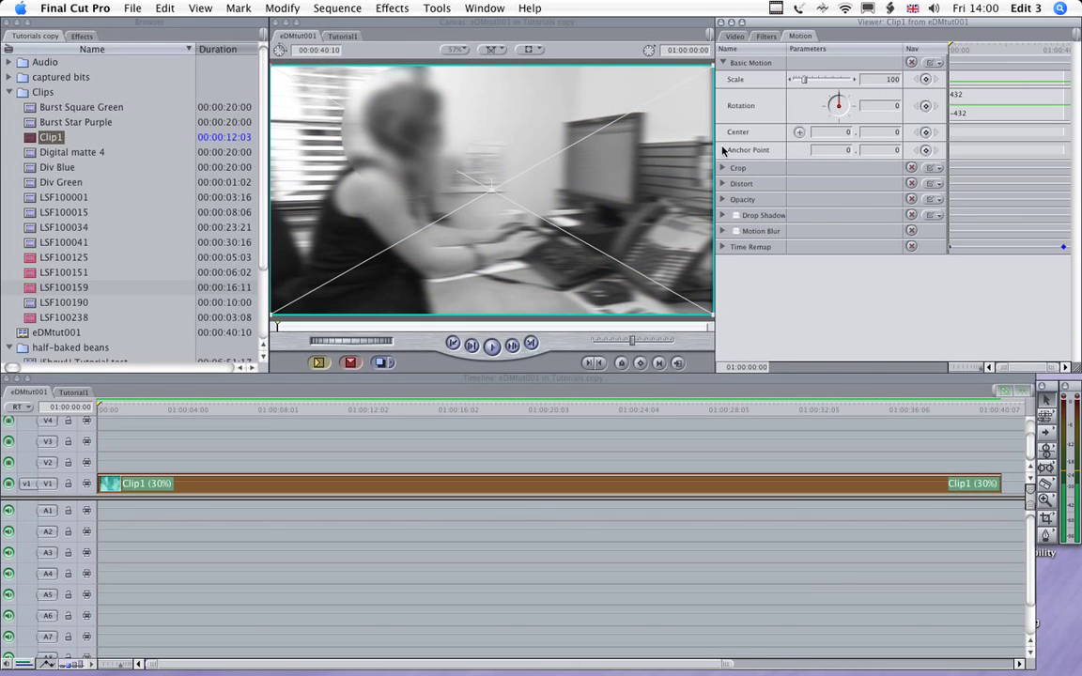
{"action": "left_click", "coordinate": [766, 36]}
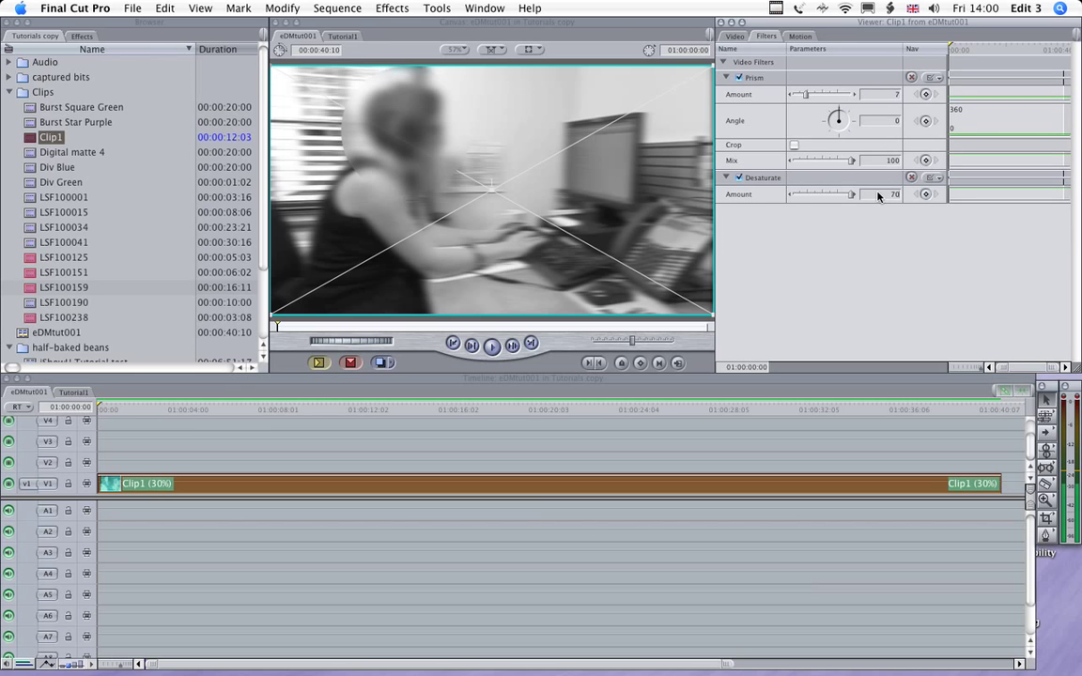
{"action": "key", "text": "Return"}
{"action": "left_click_drag", "start_coordinate": [466, 405], "coordinate": [444, 417]}
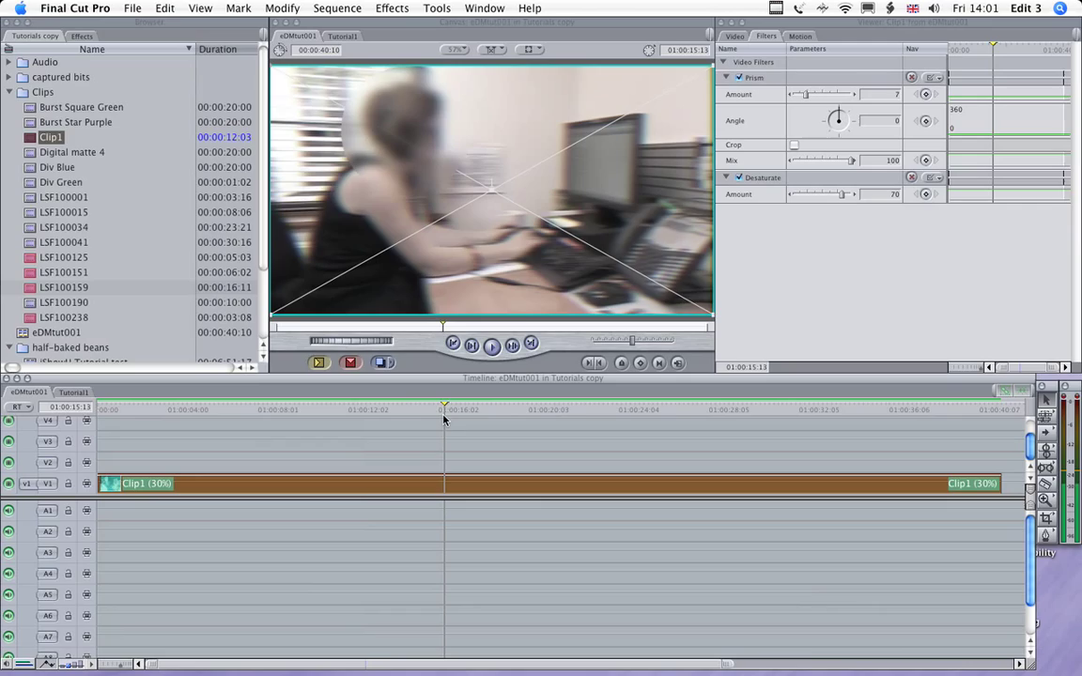
{"action": "left_click", "coordinate": [198, 435]}
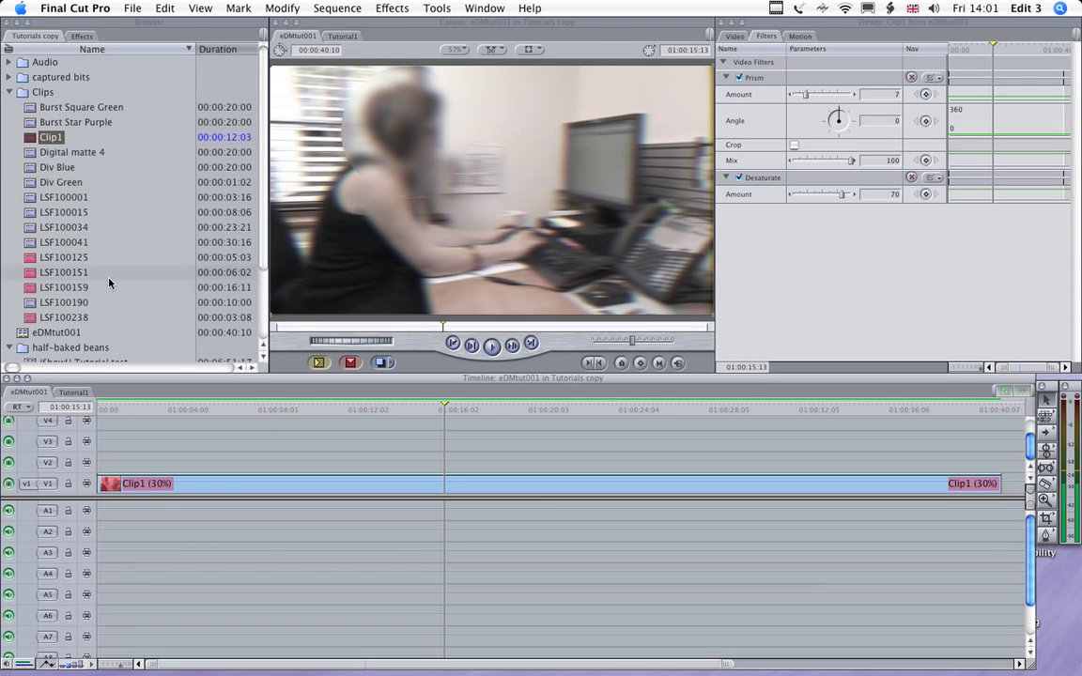
{"action": "left_click_drag", "start_coordinate": [348, 416], "coordinate": [251, 407]}
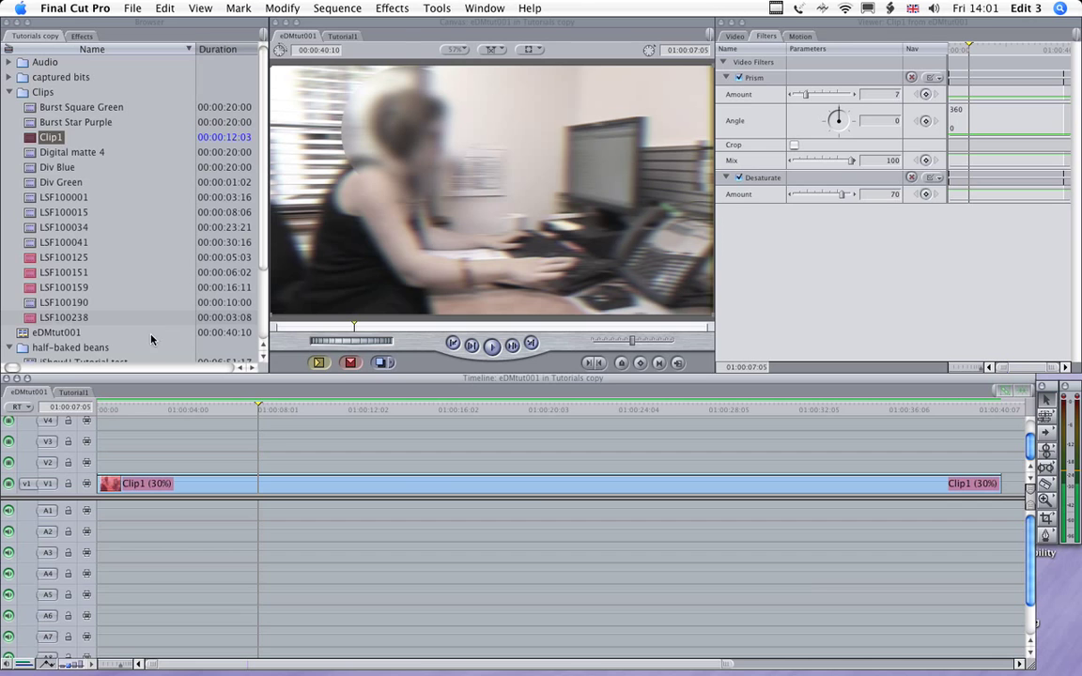
Open the Div Blue clip, skim through it, and place it at the start of track V2 above Clip1.
{"action": "left_click", "coordinate": [32, 169]}
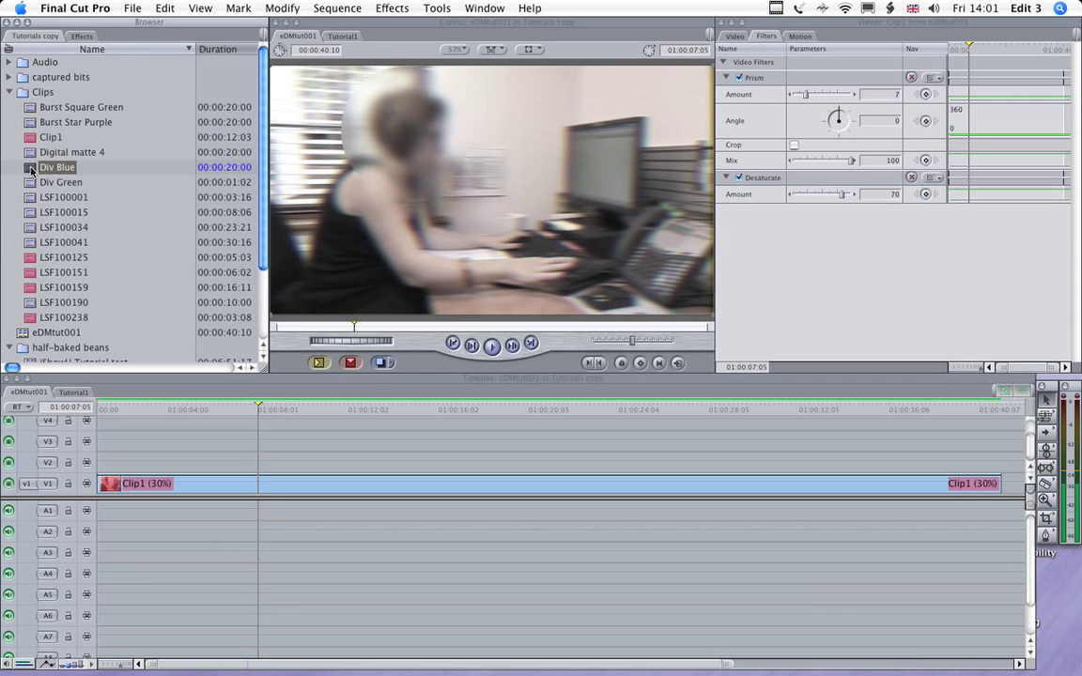
{"action": "double_click", "coordinate": [32, 161]}
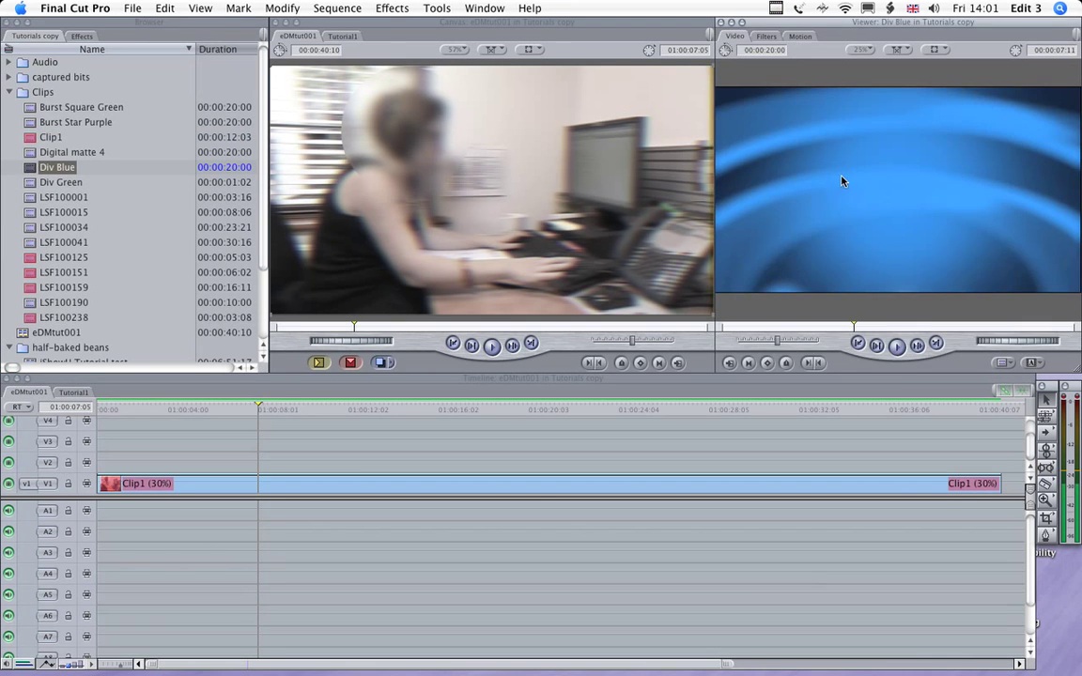
{"action": "left_click_drag", "start_coordinate": [776, 326], "coordinate": [863, 328]}
{"action": "left_click_drag", "start_coordinate": [885, 205], "coordinate": [102, 470]}
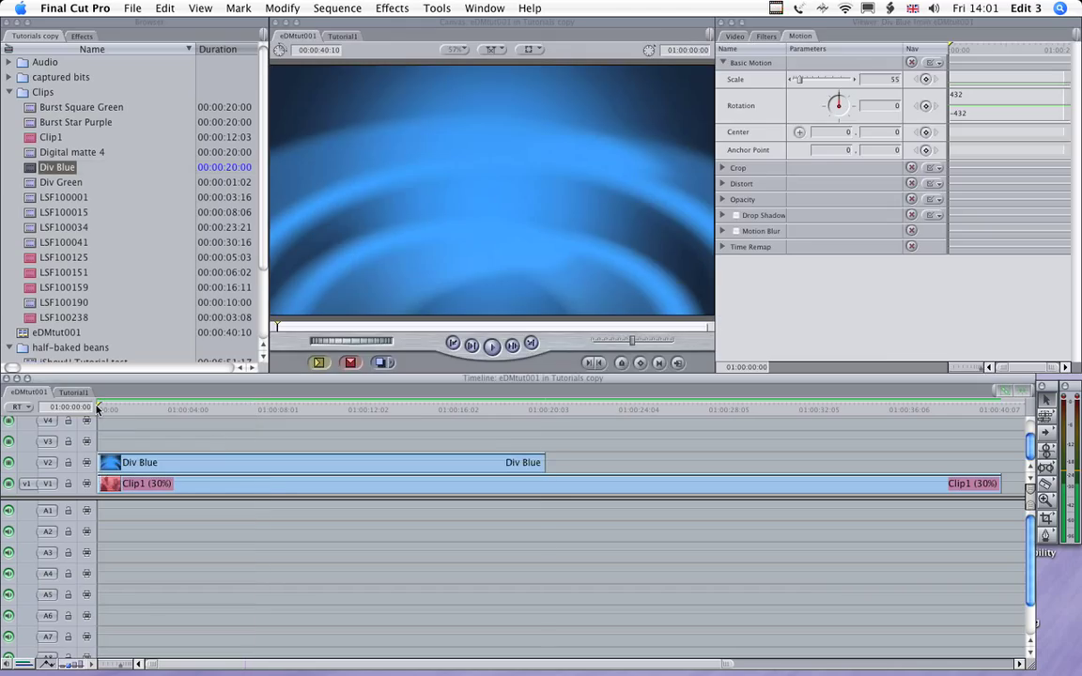
Move the playhead to 01:00:08:12 and set the composite mode of Div Blue on V2 to Multiply.
{"action": "left_click_drag", "start_coordinate": [99, 409], "coordinate": [342, 467]}
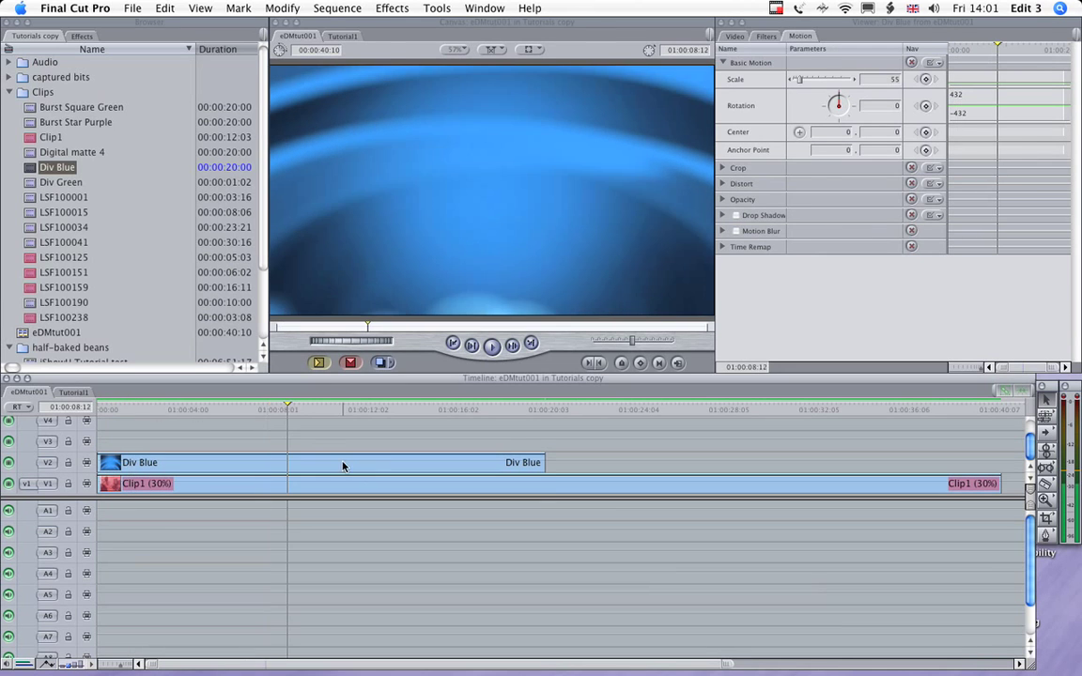
{"action": "left_click", "coordinate": [342, 463]}
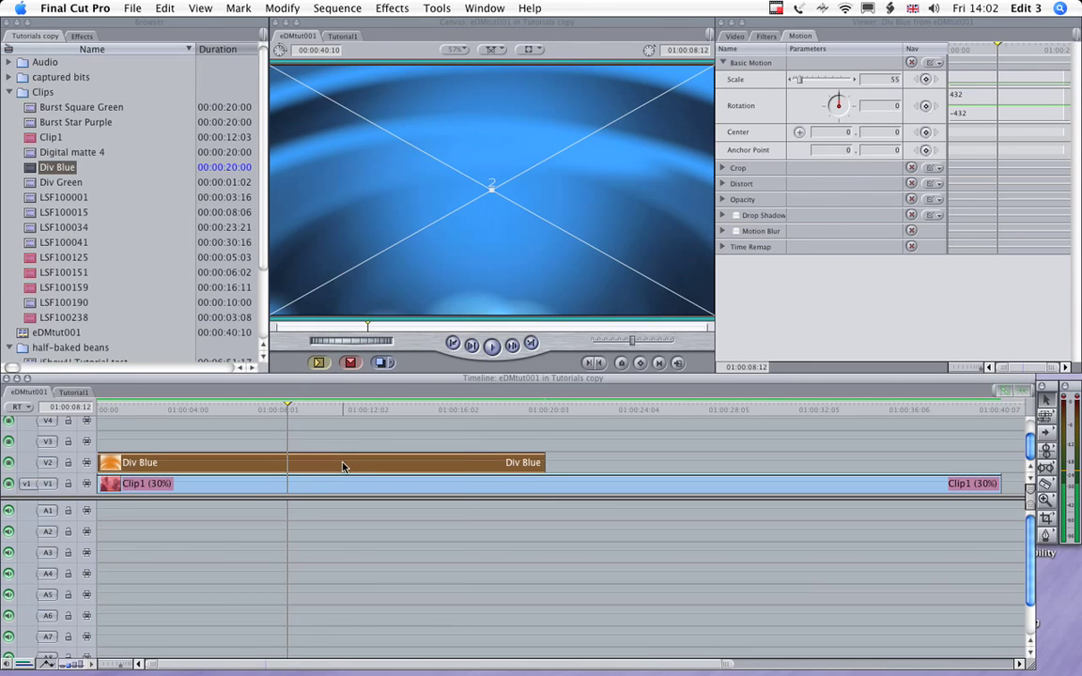
{"action": "right_click", "coordinate": [343, 463]}
{"action": "mouse_move", "coordinate": [397, 594]}
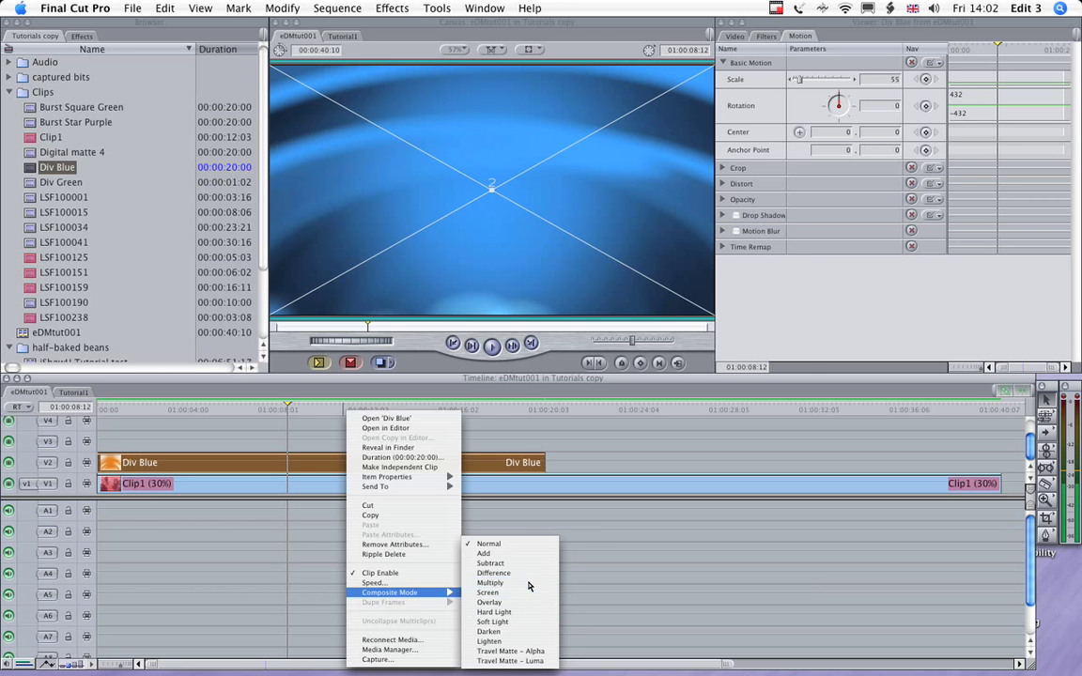
{"action": "left_click", "coordinate": [527, 583]}
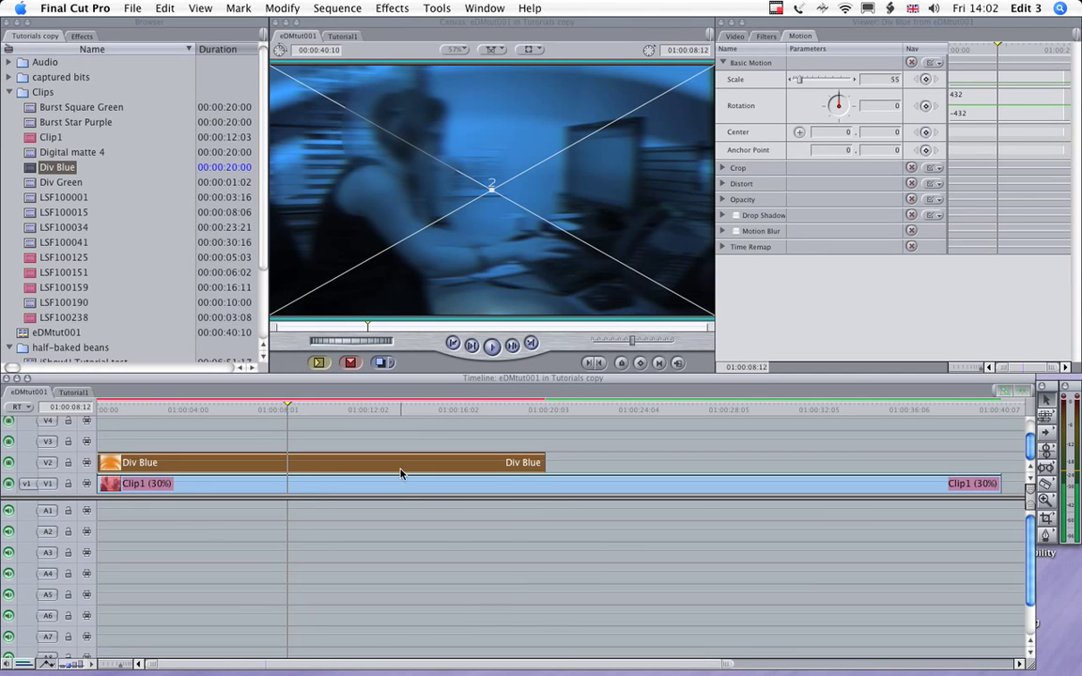
Change the composite mode of Div Blue on V2 to Difference and check the look at other points in the sequence.
{"action": "left_click", "coordinate": [392, 410]}
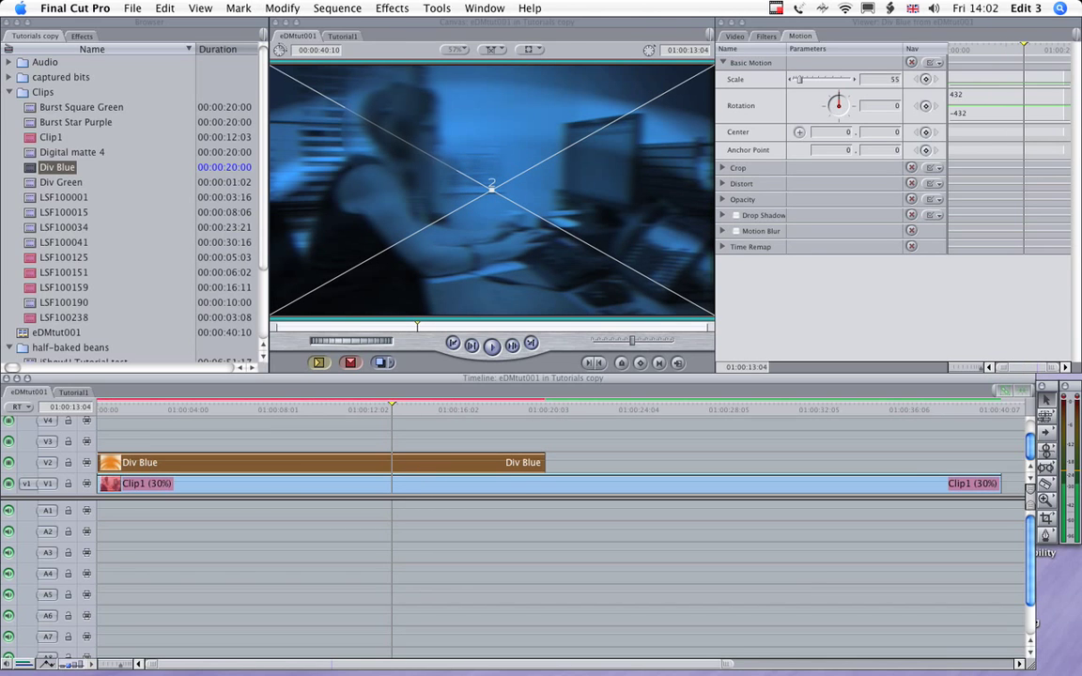
{"action": "right_click", "coordinate": [430, 463]}
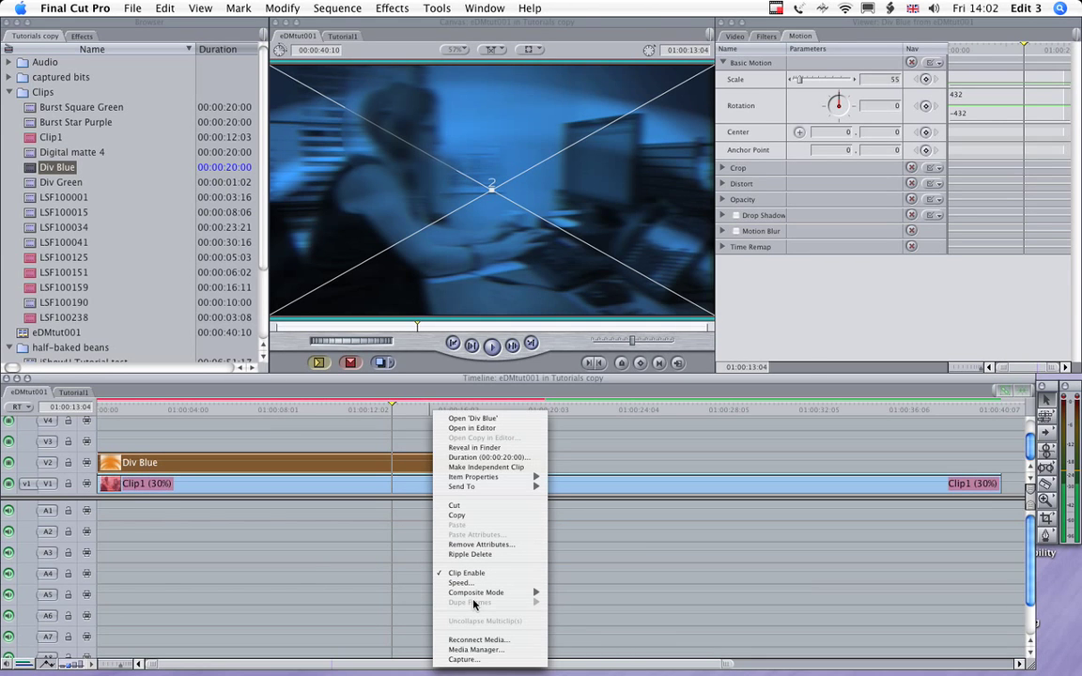
{"action": "mouse_move", "coordinate": [476, 594]}
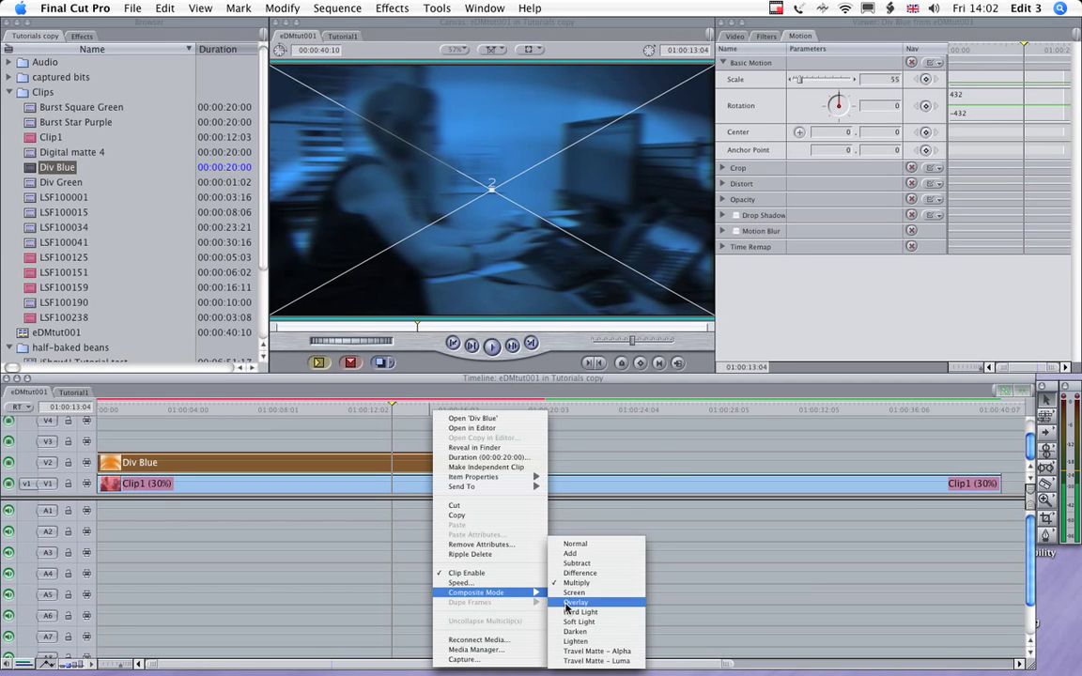
{"action": "left_click", "coordinate": [608, 572]}
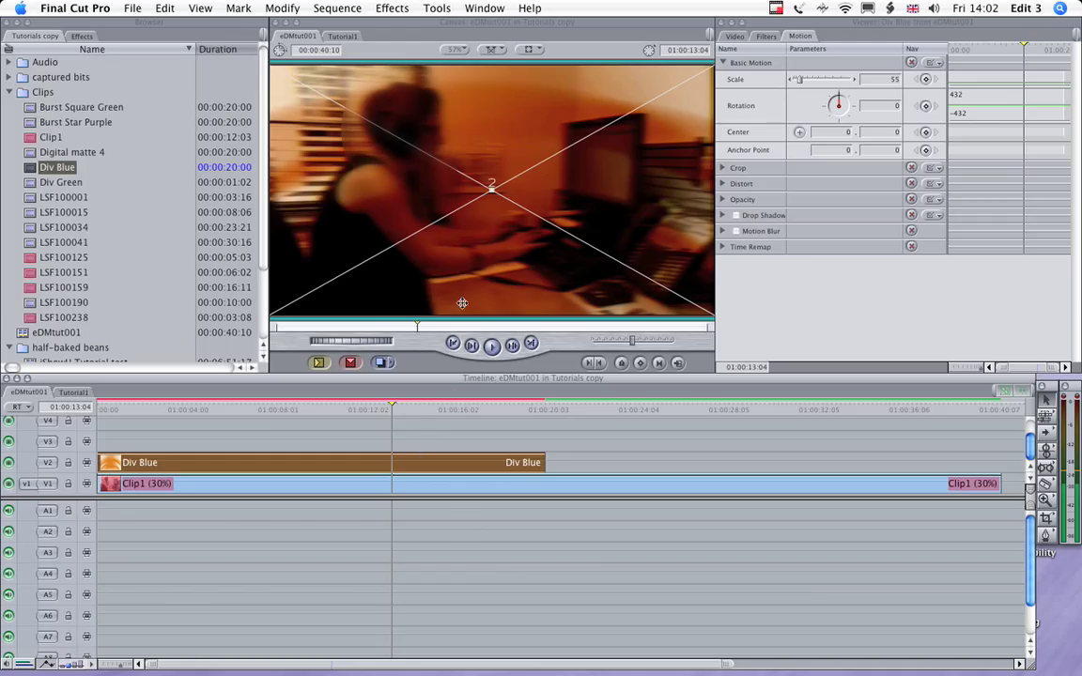
{"action": "left_click", "coordinate": [298, 413]}
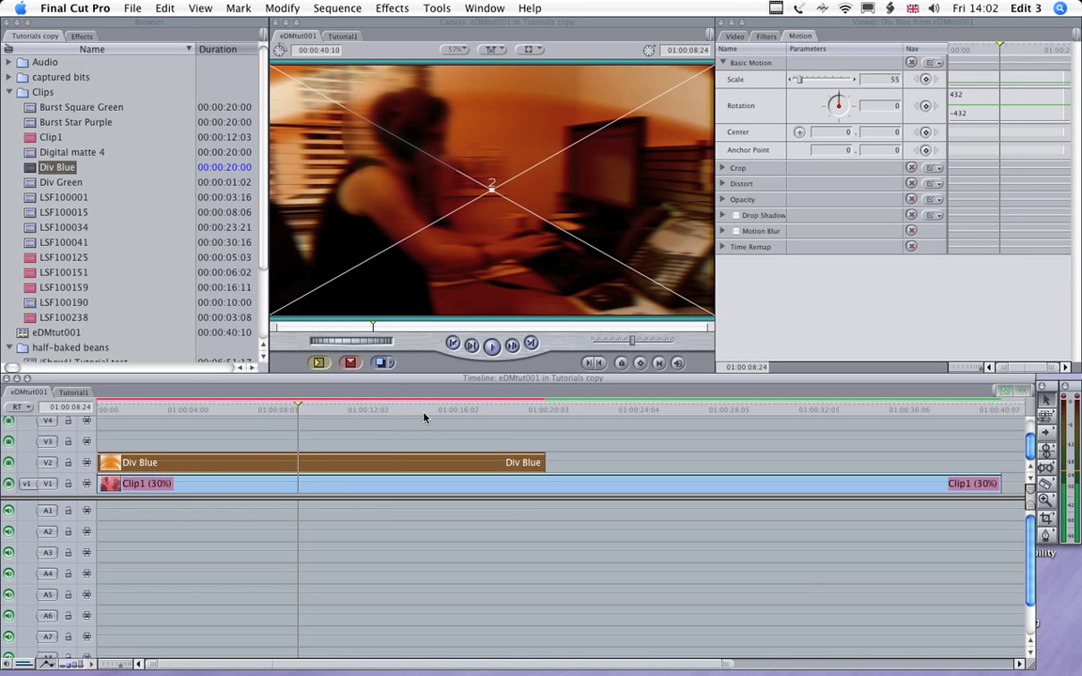
{"action": "left_click", "coordinate": [380, 410]}
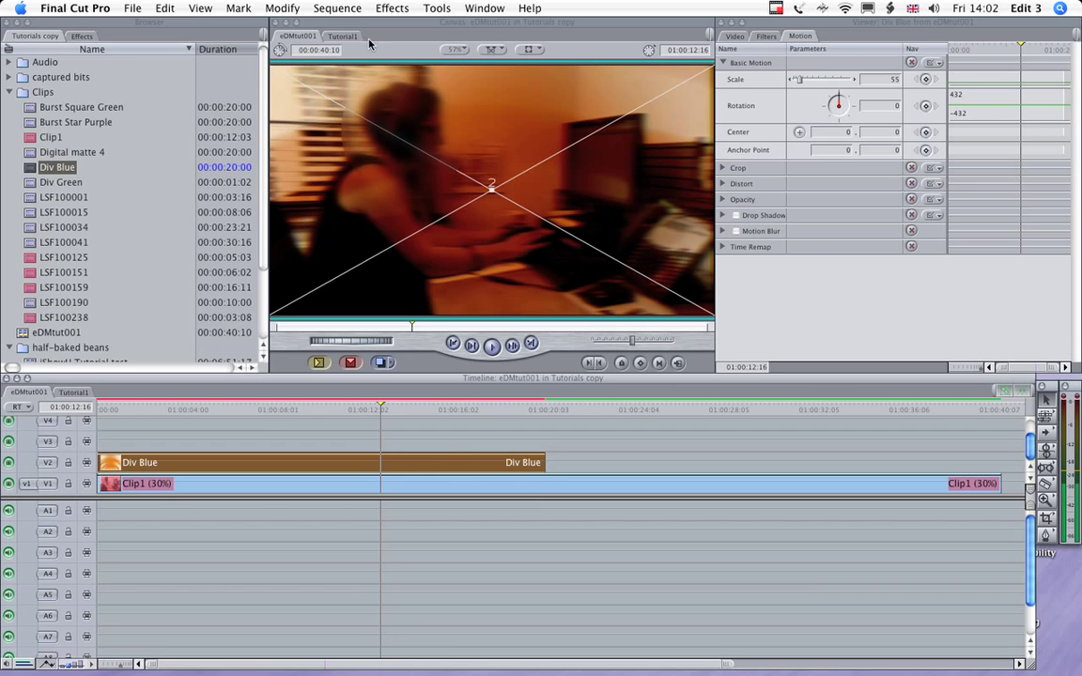
Add the Invert channel filter to Div Blue and check the composite at several points in the sequence, leaving the clip deselected.
{"action": "left_click", "coordinate": [391, 9]}
{"action": "mouse_move", "coordinate": [442, 144]}
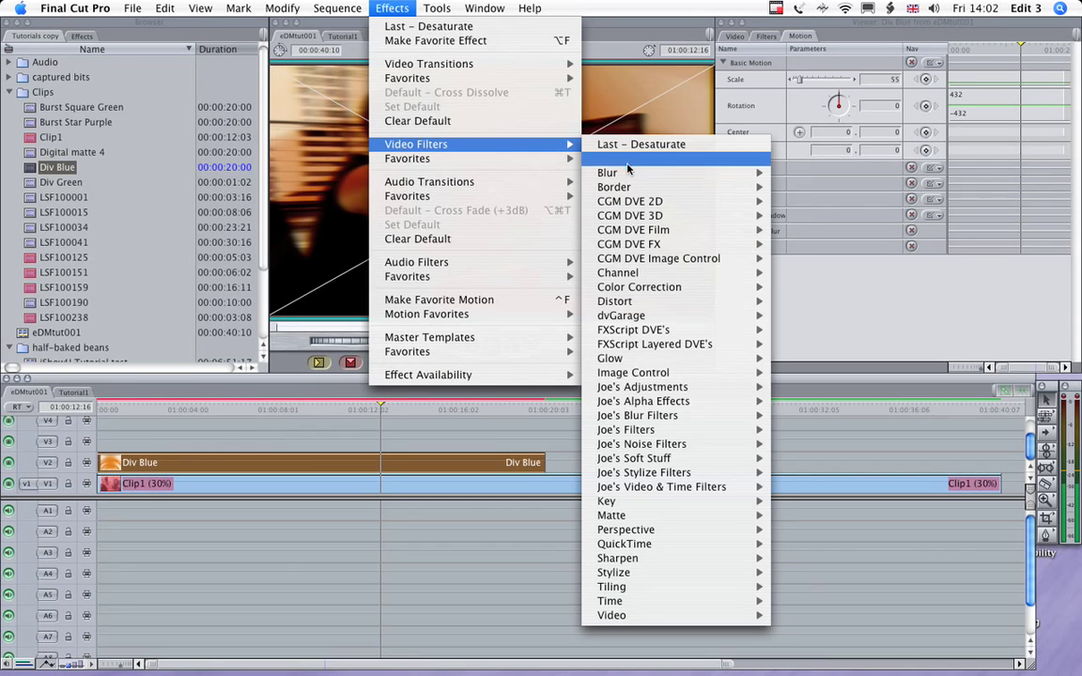
{"action": "mouse_move", "coordinate": [629, 287]}
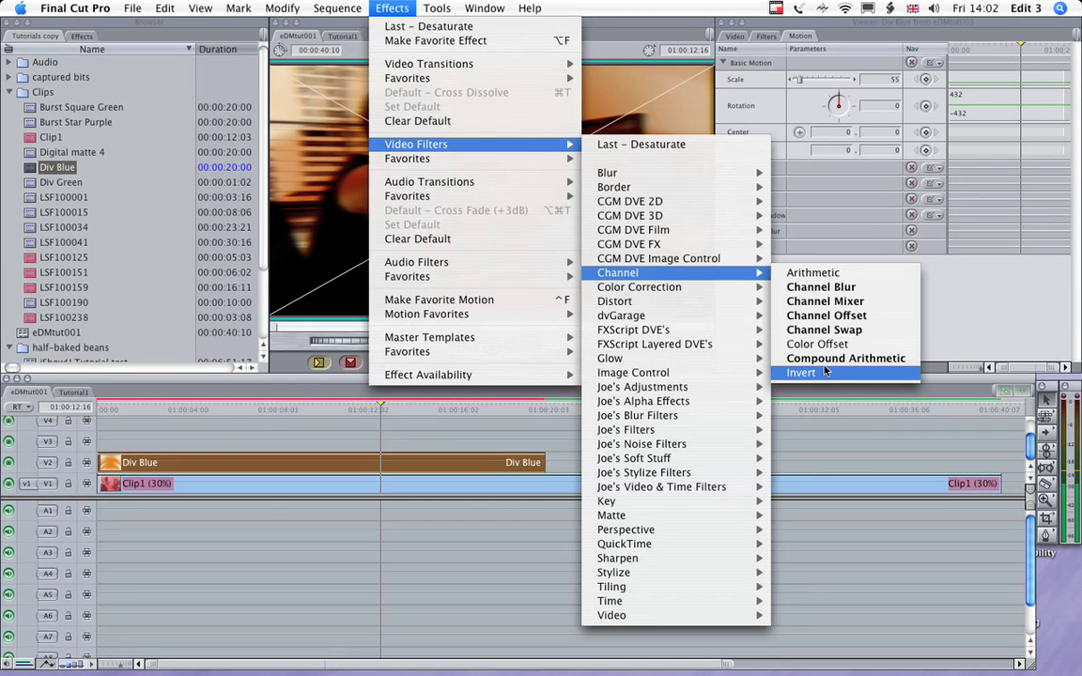
{"action": "left_click", "coordinate": [825, 373]}
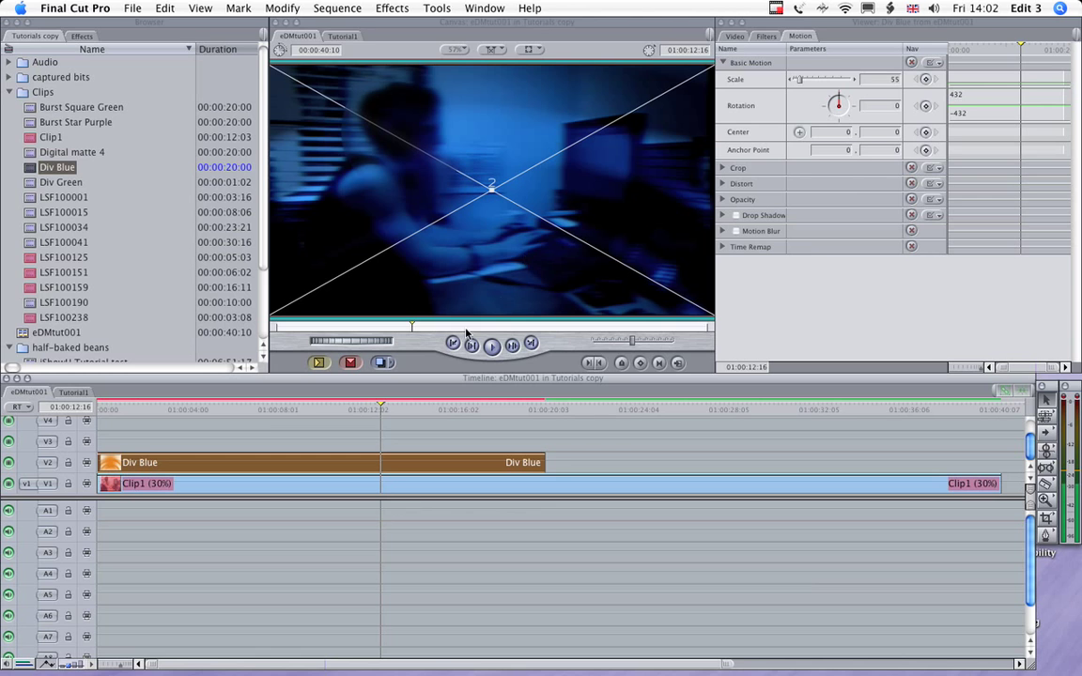
{"action": "left_click", "coordinate": [292, 410]}
{"action": "left_click", "coordinate": [431, 410]}
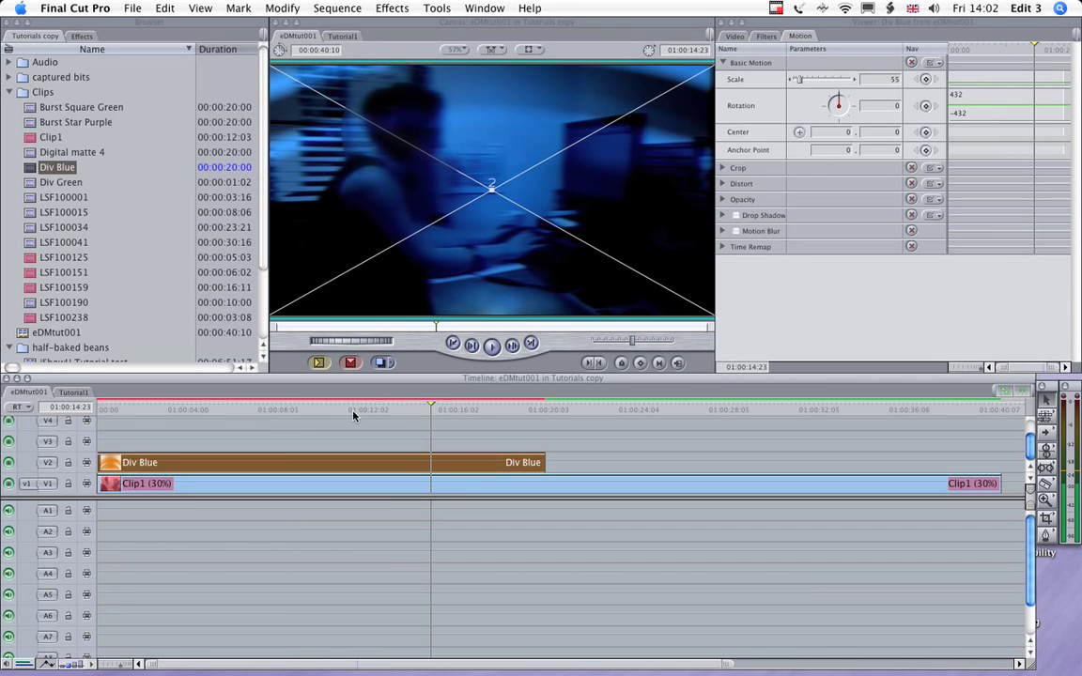
{"action": "left_click", "coordinate": [335, 412]}
{"action": "left_click_drag", "start_coordinate": [205, 413], "coordinate": [205, 413]}
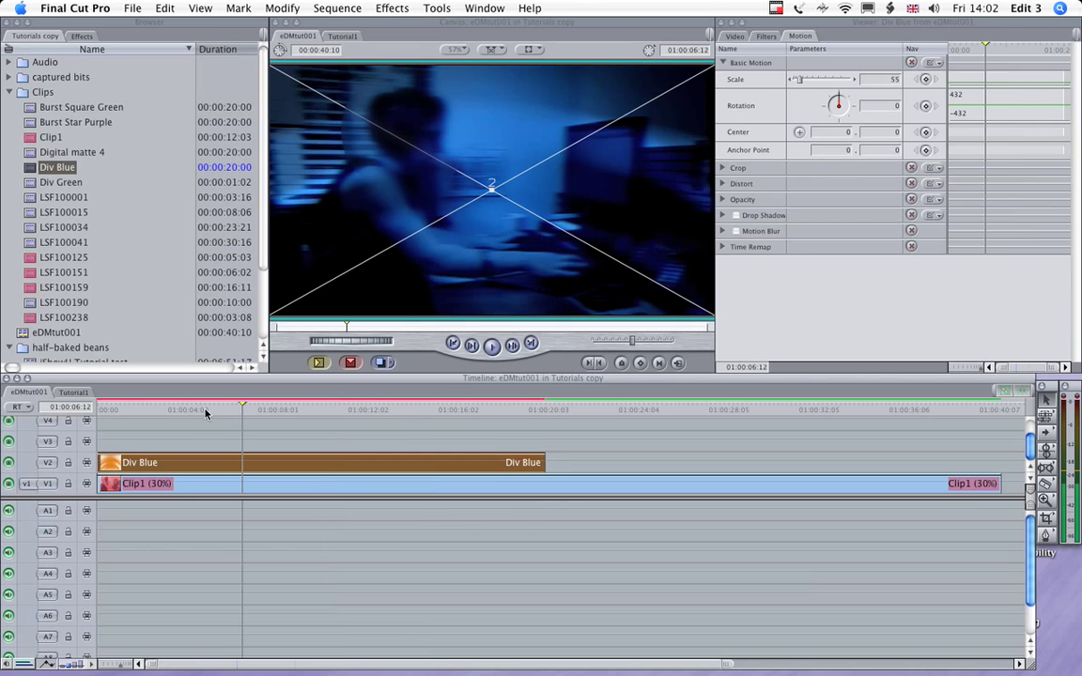
{"action": "left_click_drag", "start_coordinate": [270, 409], "coordinate": [321, 411]}
{"action": "left_click_drag", "start_coordinate": [406, 408], "coordinate": [464, 408]}
{"action": "left_click", "coordinate": [261, 439]}
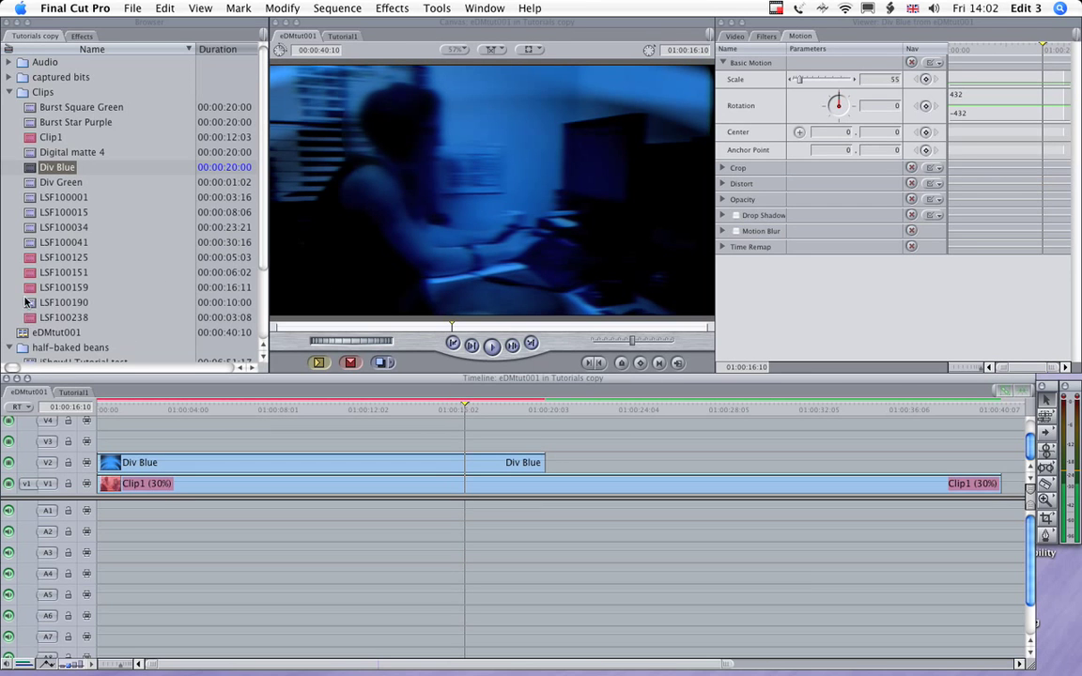
Mark a 00:00:03:20 section of LSF100159 and place it on track V3 above Div Blue, about three seconds into the sequence.
{"action": "double_click", "coordinate": [74, 289]}
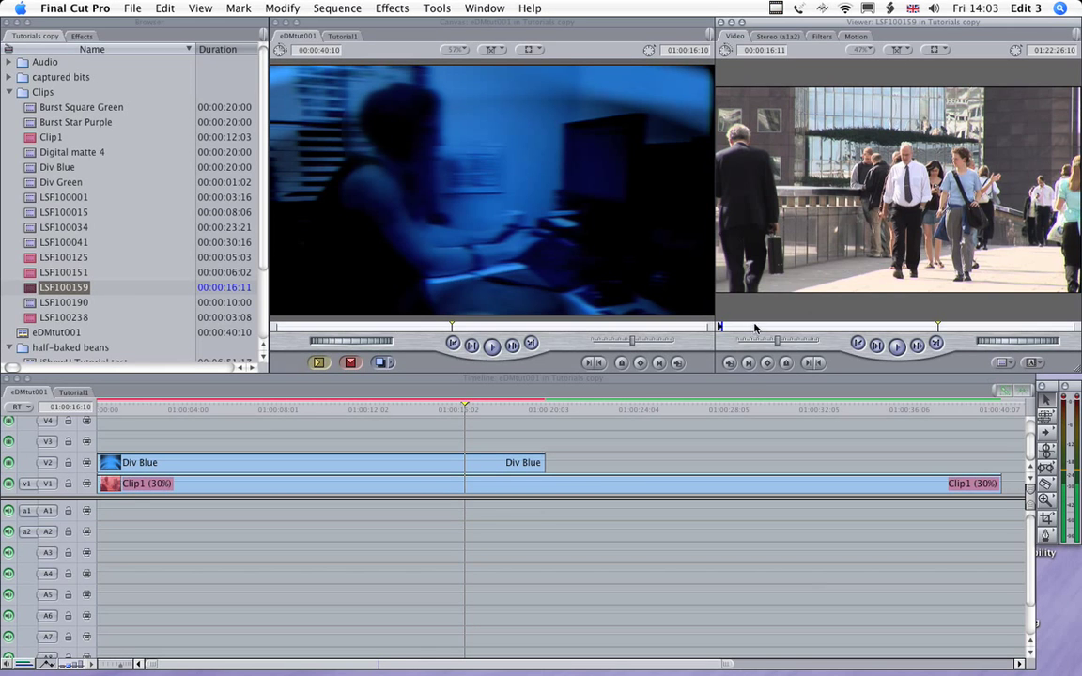
{"action": "left_click_drag", "start_coordinate": [753, 327], "coordinate": [169, 448]}
{"action": "left_click", "coordinate": [807, 363]}
{"action": "left_click", "coordinate": [819, 363]}
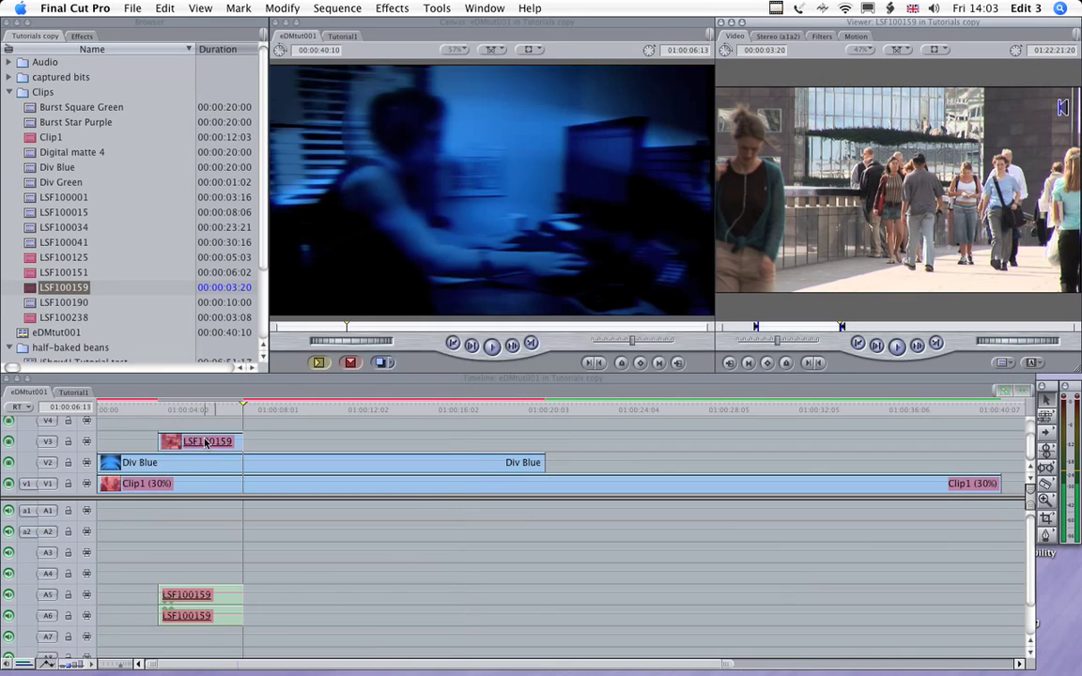
At 01:00:04:08, scale LSF100159 on V3 to 50 and move it to the upper right of the frame, centred at about 208, -85.
{"action": "left_click", "coordinate": [194, 410]}
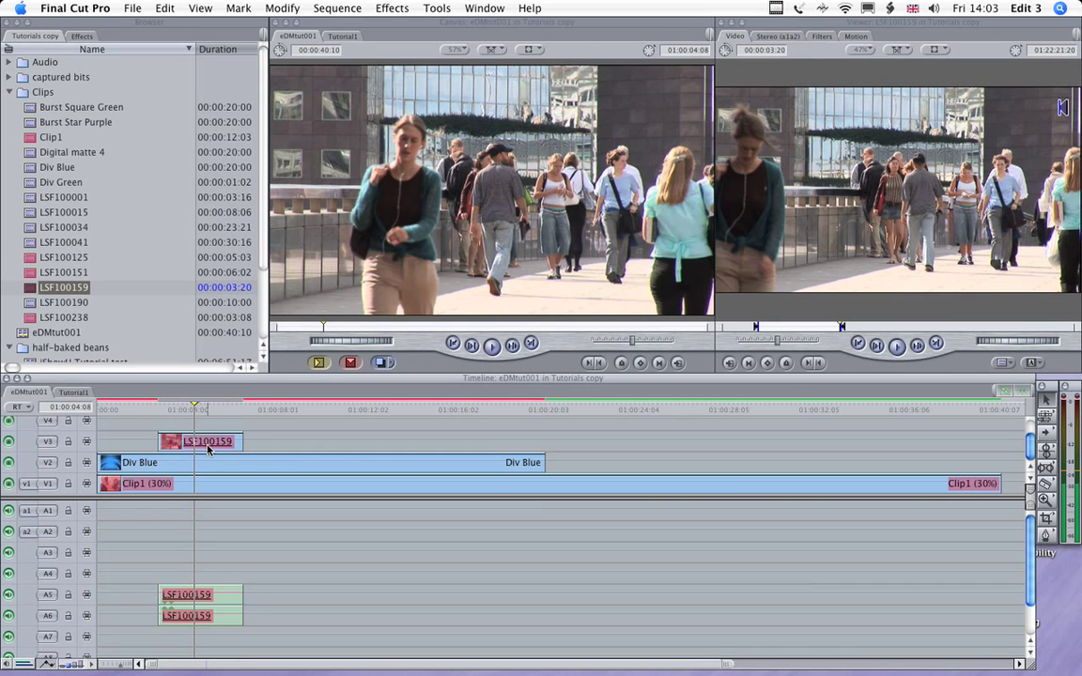
{"action": "double_click", "coordinate": [208, 450]}
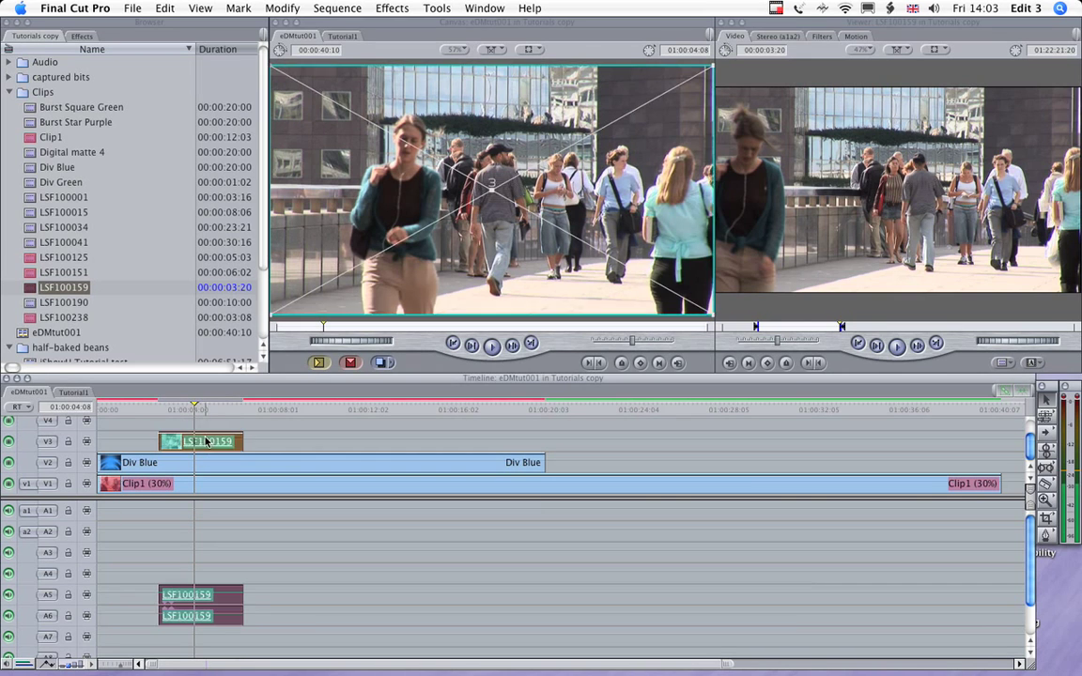
{"action": "left_click", "coordinate": [855, 37]}
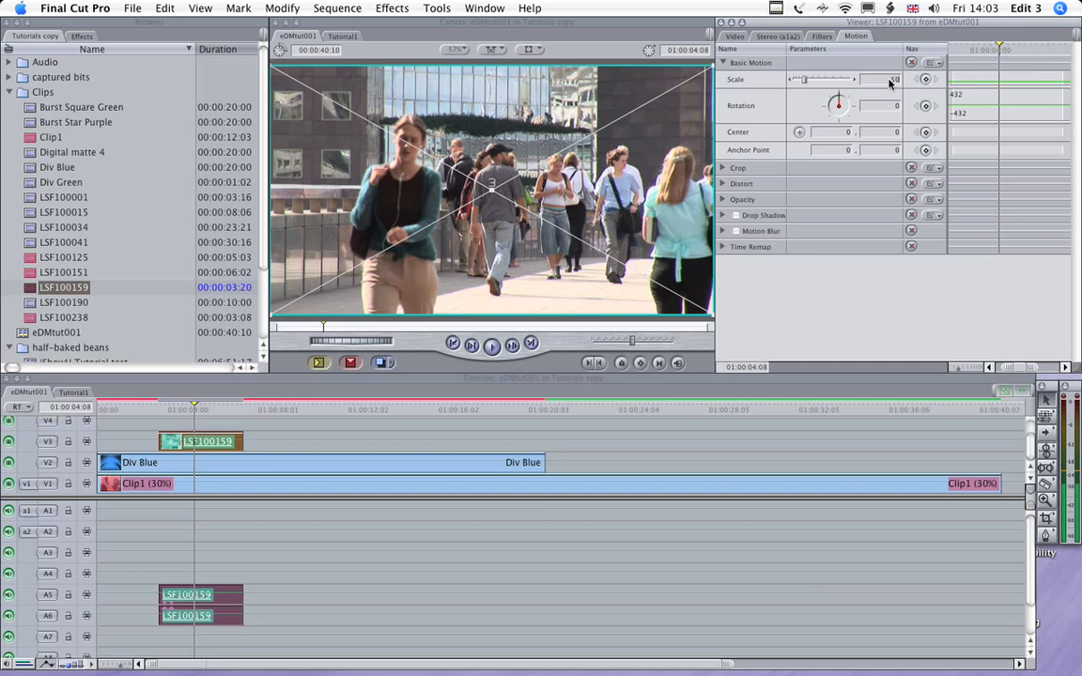
{"action": "key", "text": "Return"}
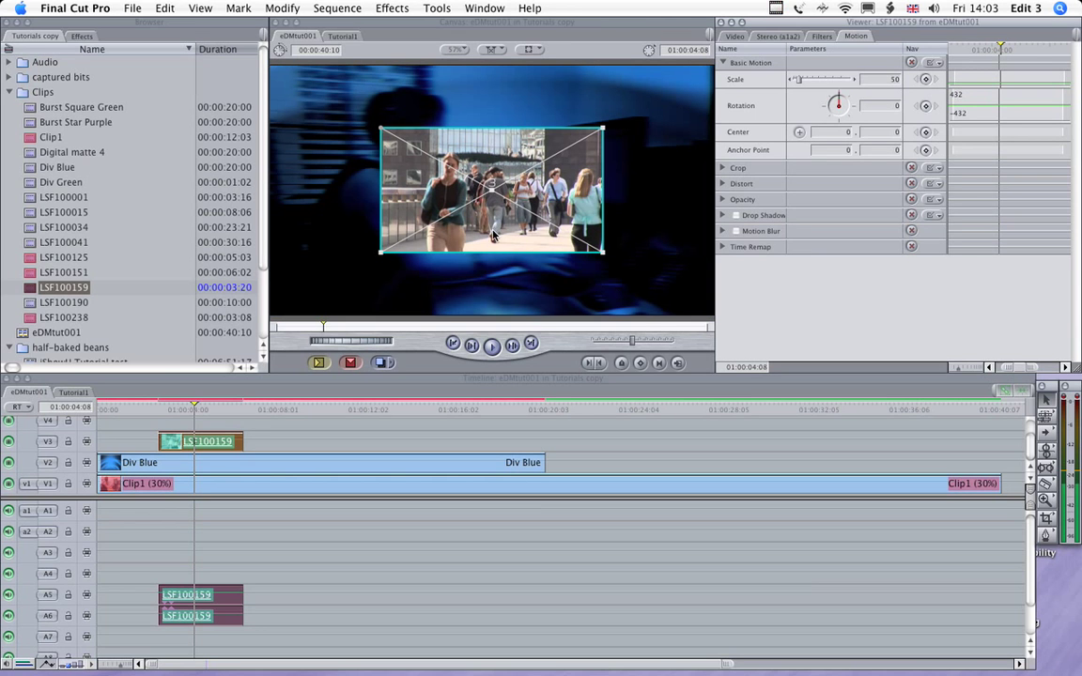
{"action": "left_click_drag", "start_coordinate": [501, 235], "coordinate": [619, 229]}
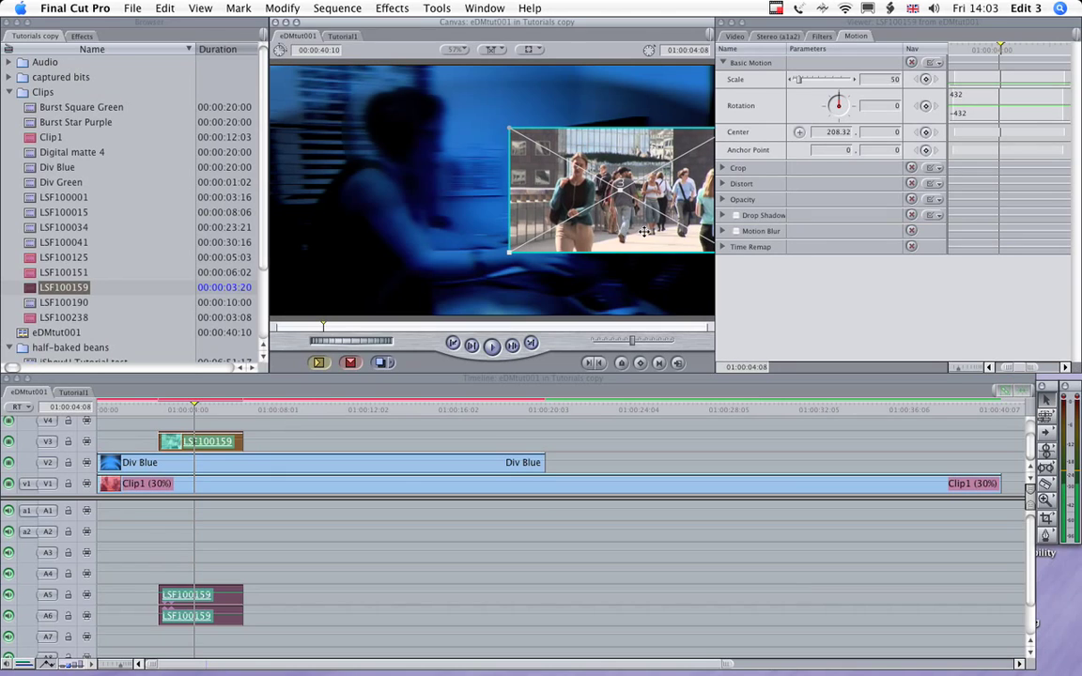
{"action": "left_click_drag", "start_coordinate": [645, 186], "coordinate": [644, 149]}
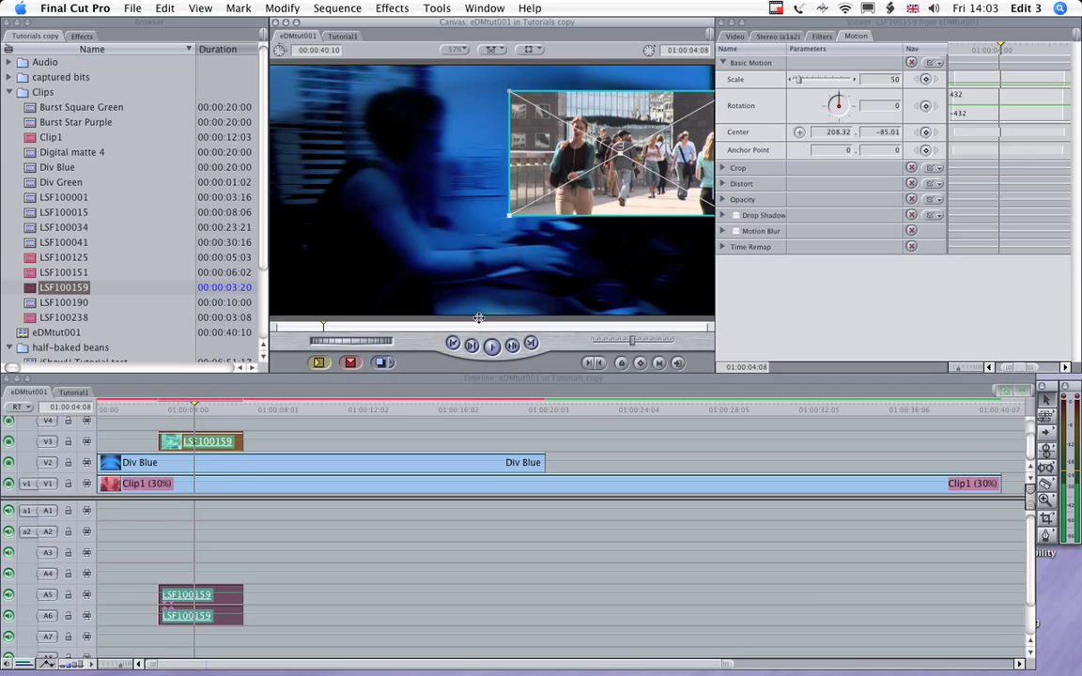
Set the scale of LSF100159 to 60 and reposition it in the frame with its centre at about 161, -73.
{"action": "left_click", "coordinate": [208, 413]}
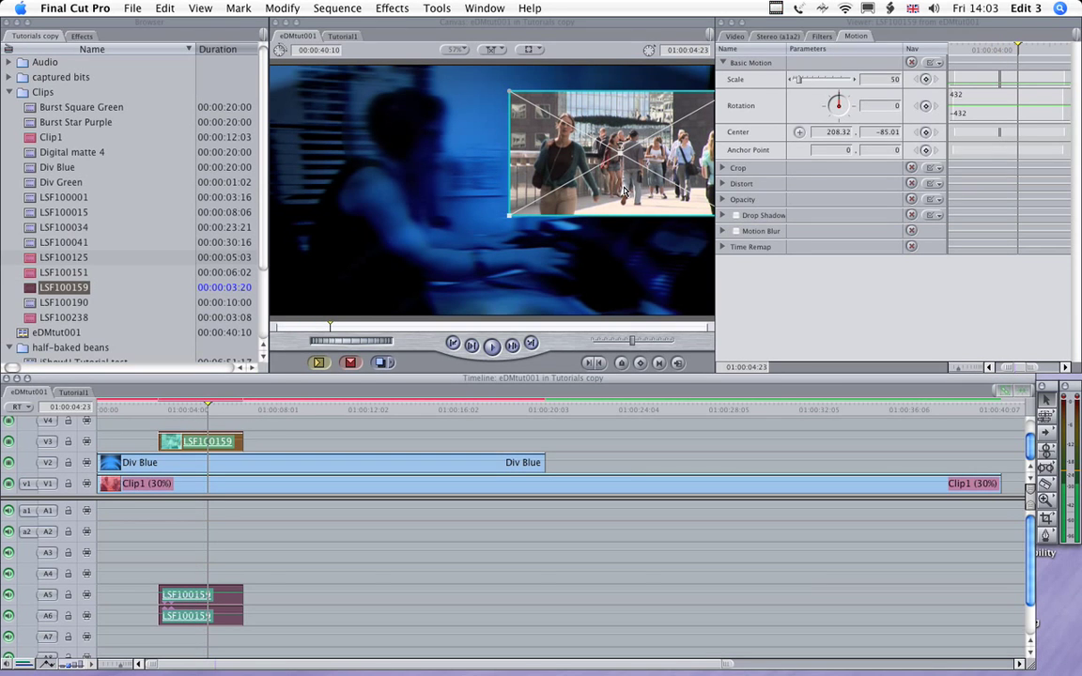
{"action": "left_click_drag", "start_coordinate": [619, 191], "coordinate": [610, 191]}
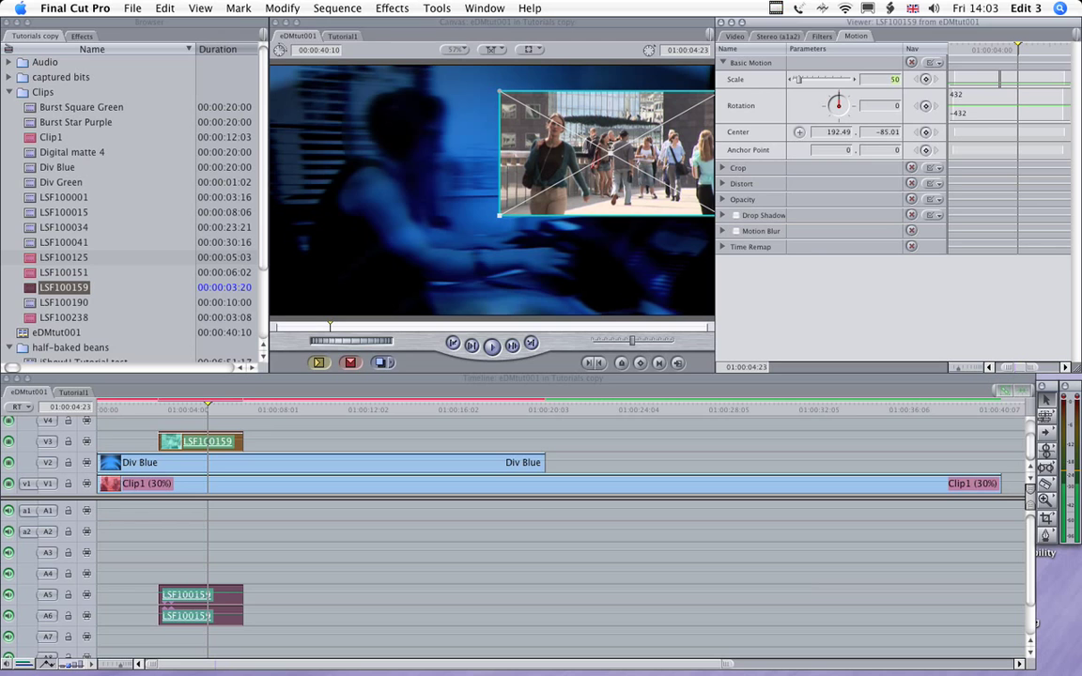
{"action": "type", "text": "60"}
{"action": "key", "text": "Return"}
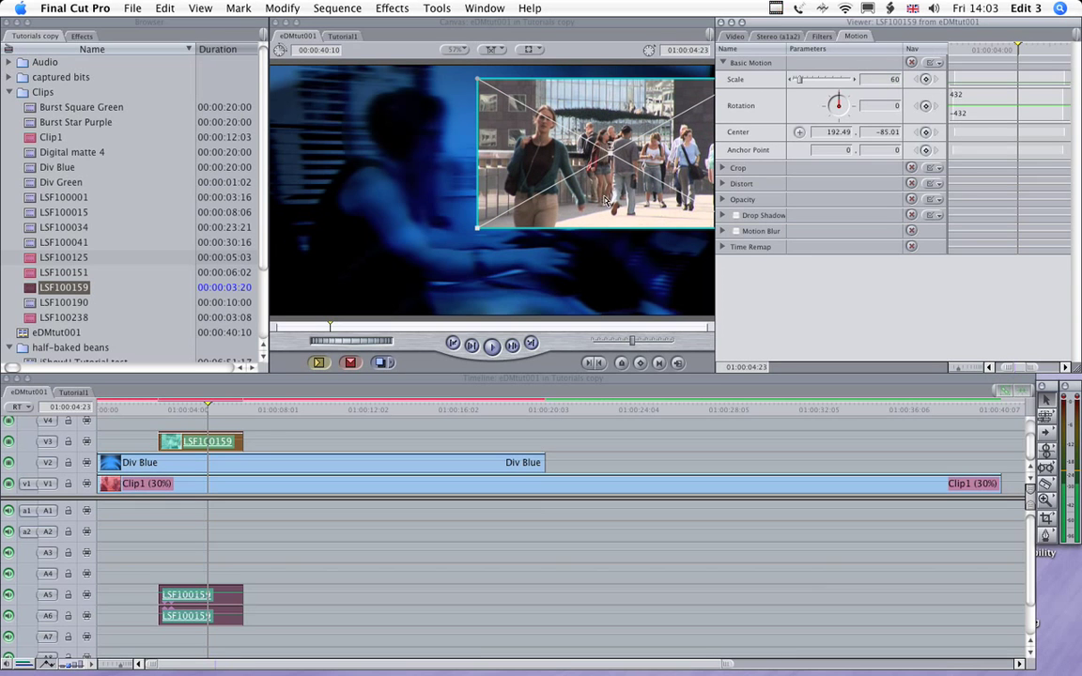
{"action": "left_click_drag", "start_coordinate": [595, 207], "coordinate": [586, 209]}
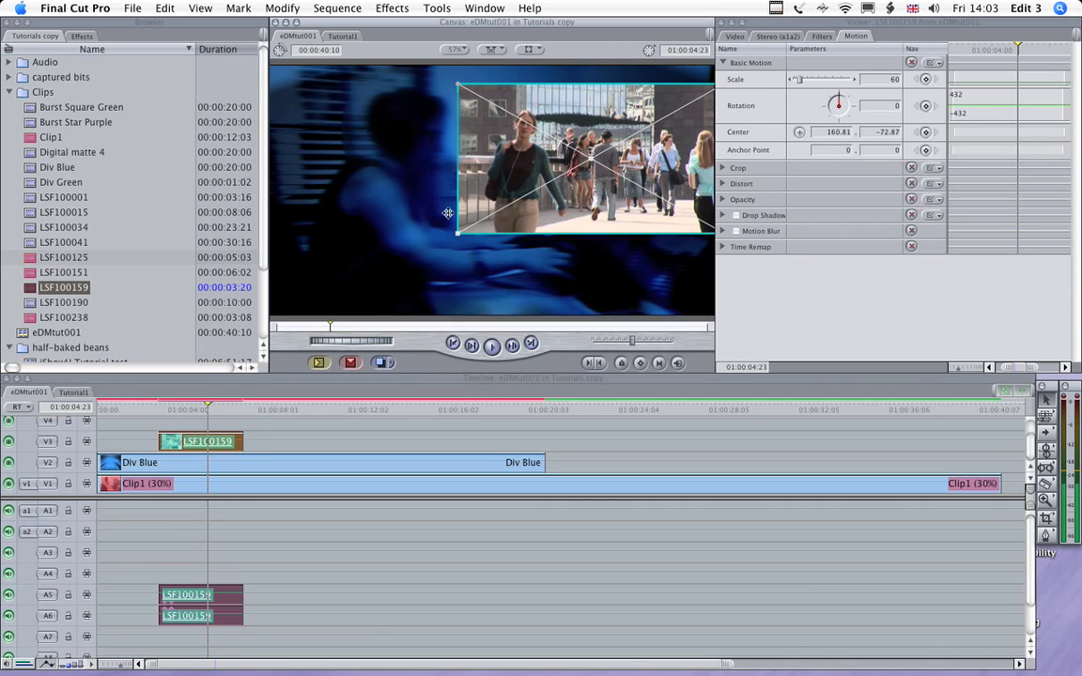
{"action": "left_click", "coordinate": [301, 444]}
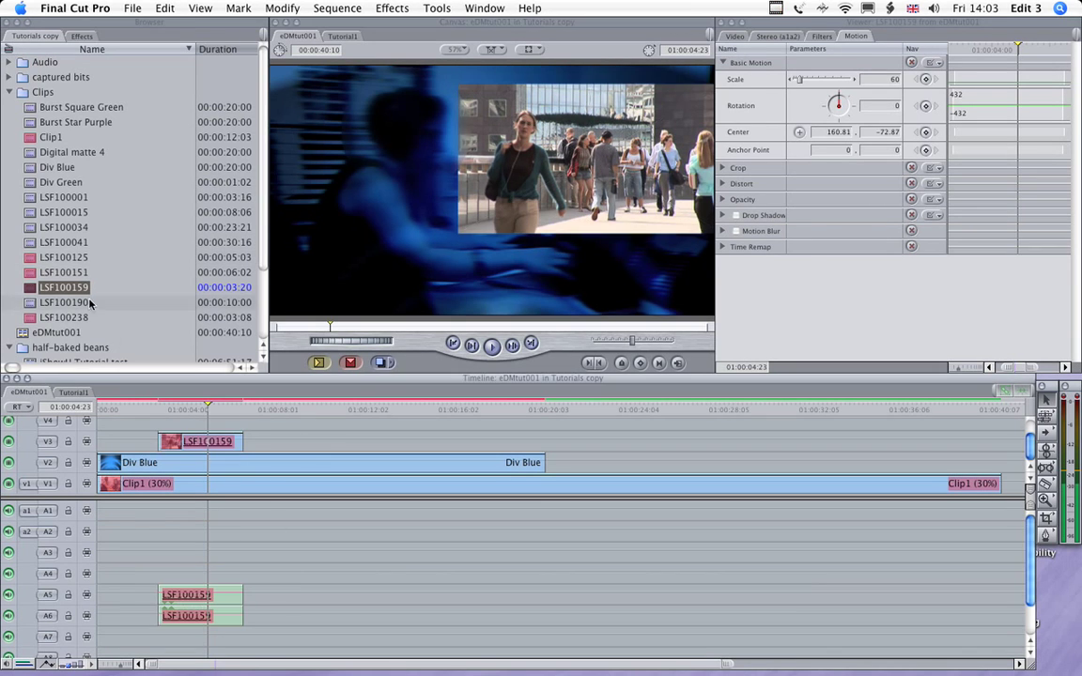
Open LSF100238, skim through its marked section, and place it on track V4 overlapping LSF100159, starting slightly after that clip.
{"action": "left_click", "coordinate": [31, 319]}
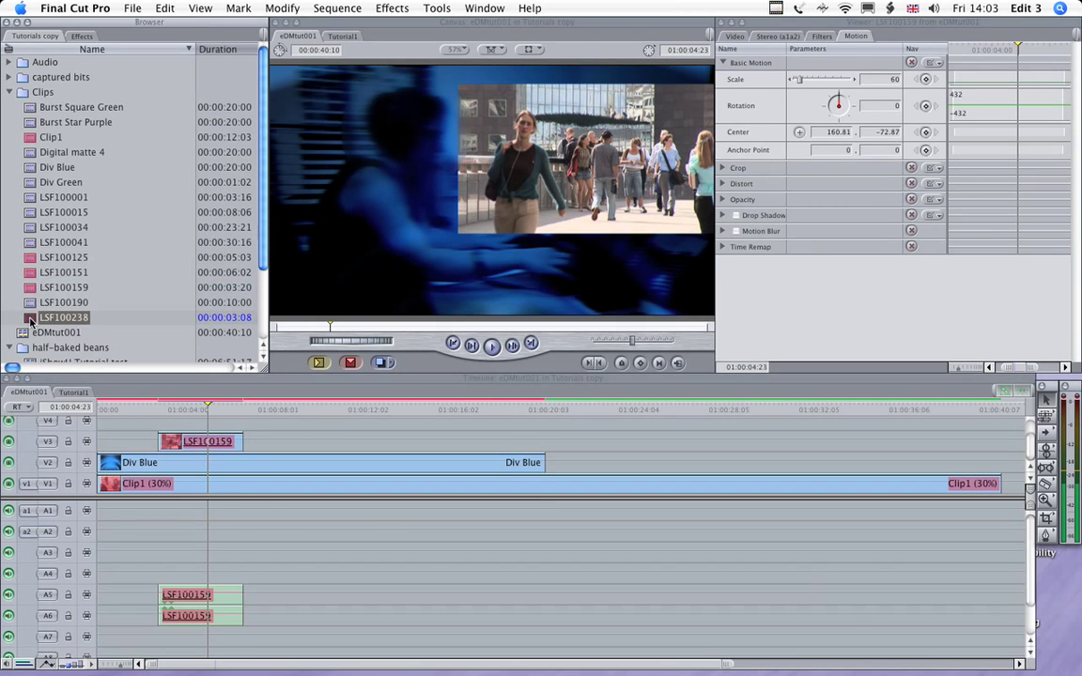
{"action": "double_click", "coordinate": [31, 319]}
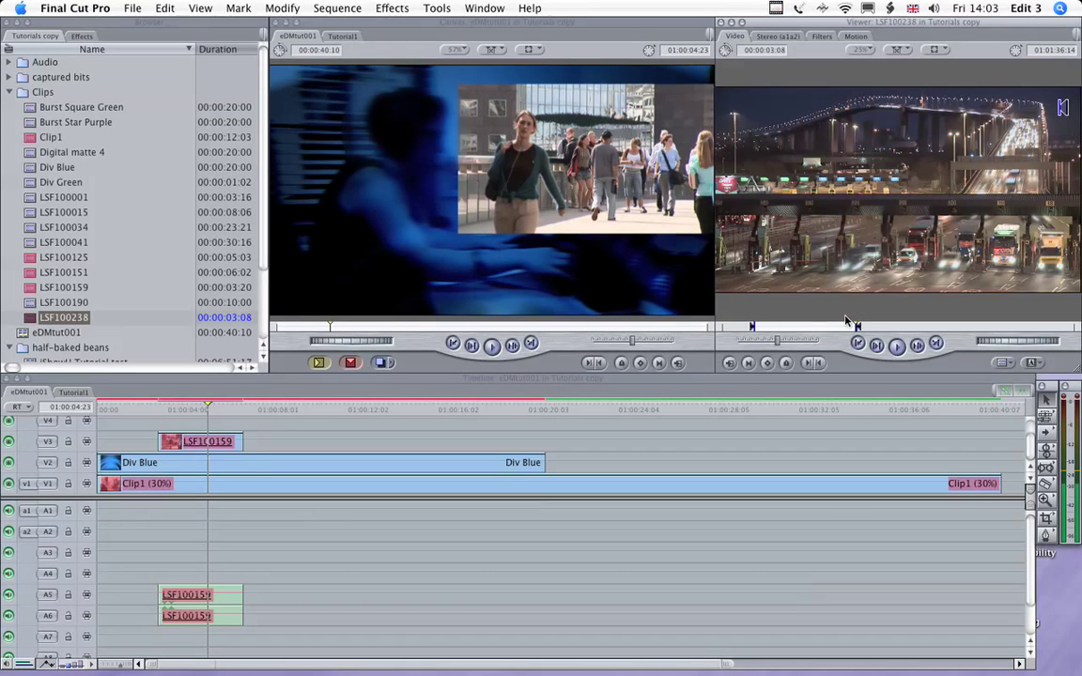
{"action": "mouse_move", "coordinate": [795, 327]}
{"action": "left_mouse_down"}
{"action": "mouse_move", "coordinate": [821, 327]}
{"action": "mouse_move", "coordinate": [770, 328]}
{"action": "mouse_move", "coordinate": [830, 330]}
{"action": "mouse_move", "coordinate": [810, 330]}
{"action": "left_mouse_up"}
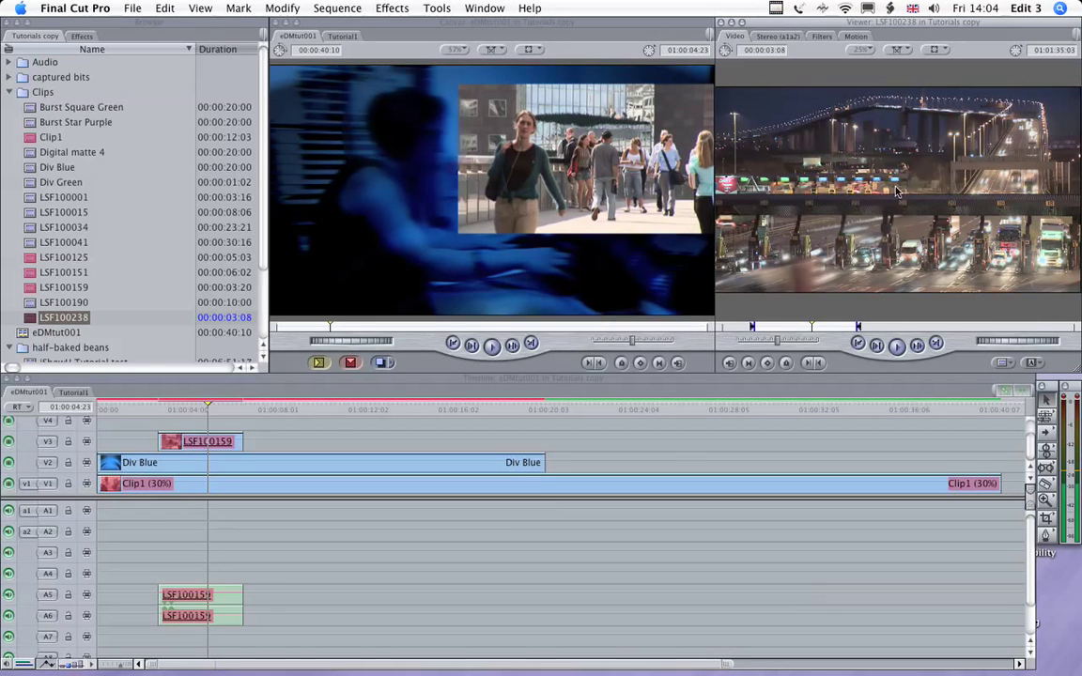
{"action": "left_click_drag", "start_coordinate": [922, 172], "coordinate": [203, 448]}
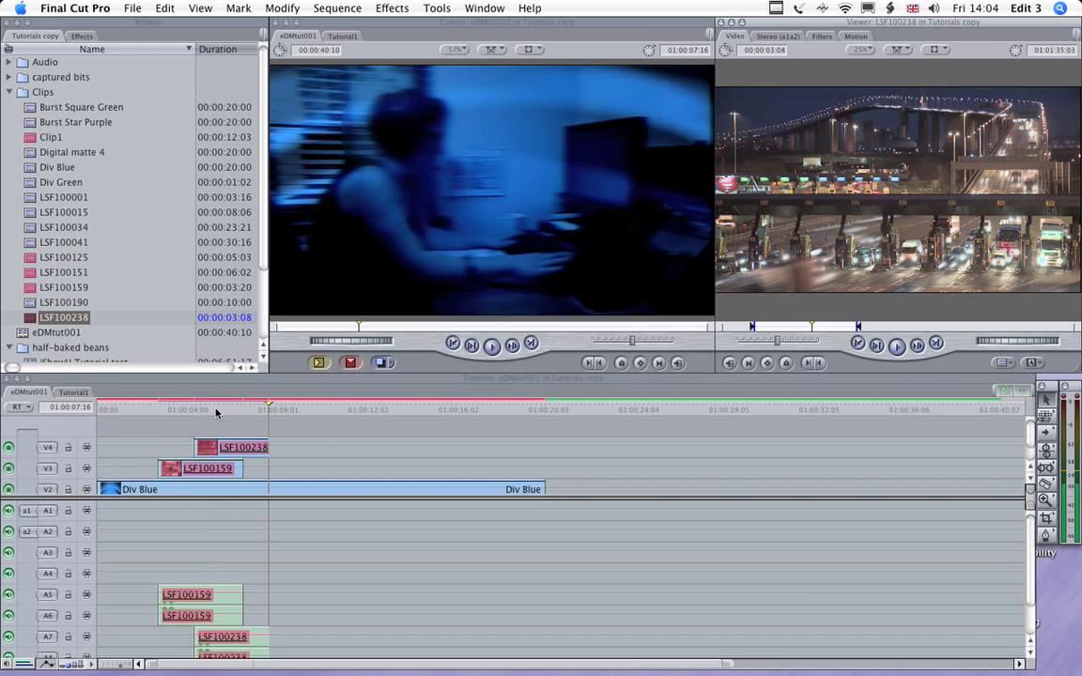
At 01:00:05:01, scale LSF100238 on V4 to 25 and move it to the frame's lower left, centred at about -214, 66.
{"action": "left_click", "coordinate": [210, 411]}
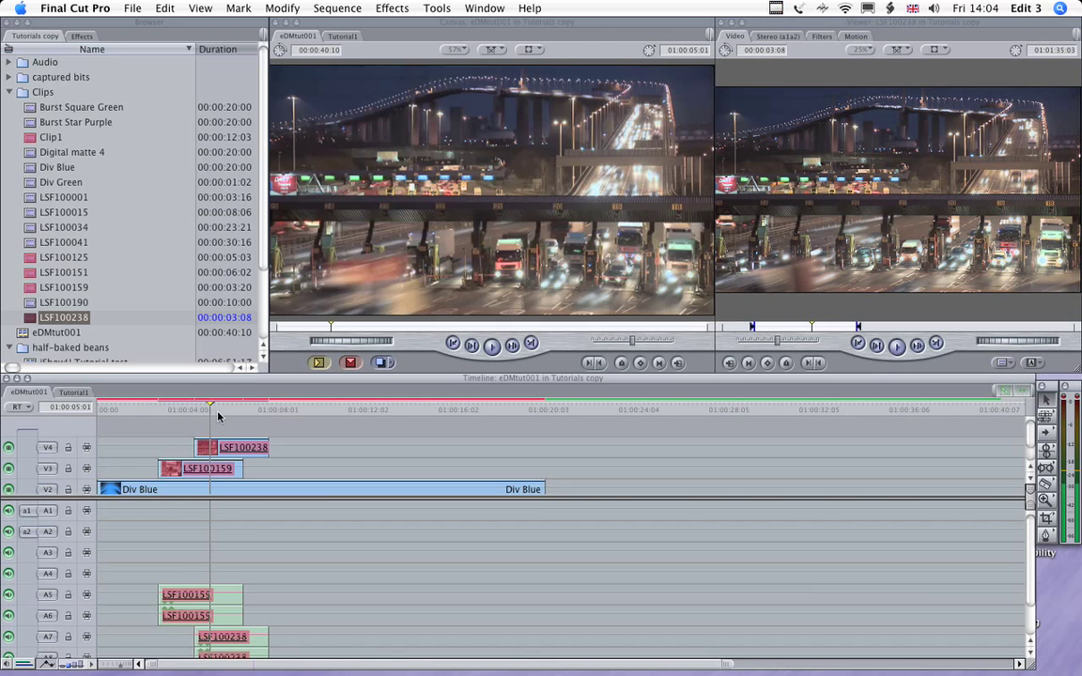
{"action": "double_click", "coordinate": [234, 449]}
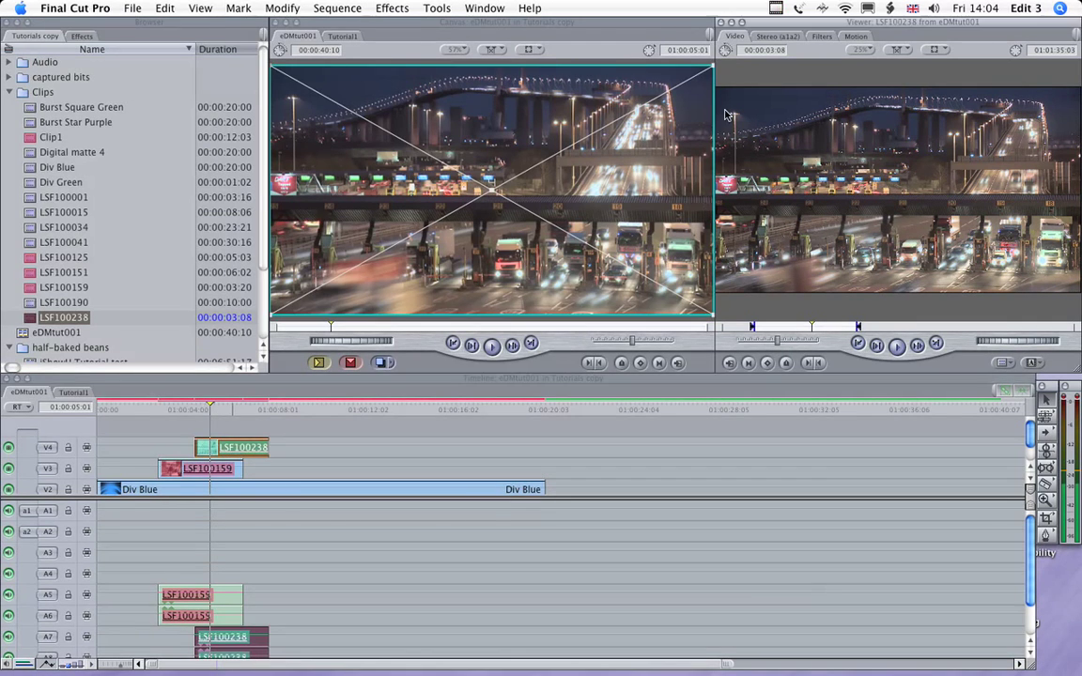
{"action": "left_click", "coordinate": [855, 36]}
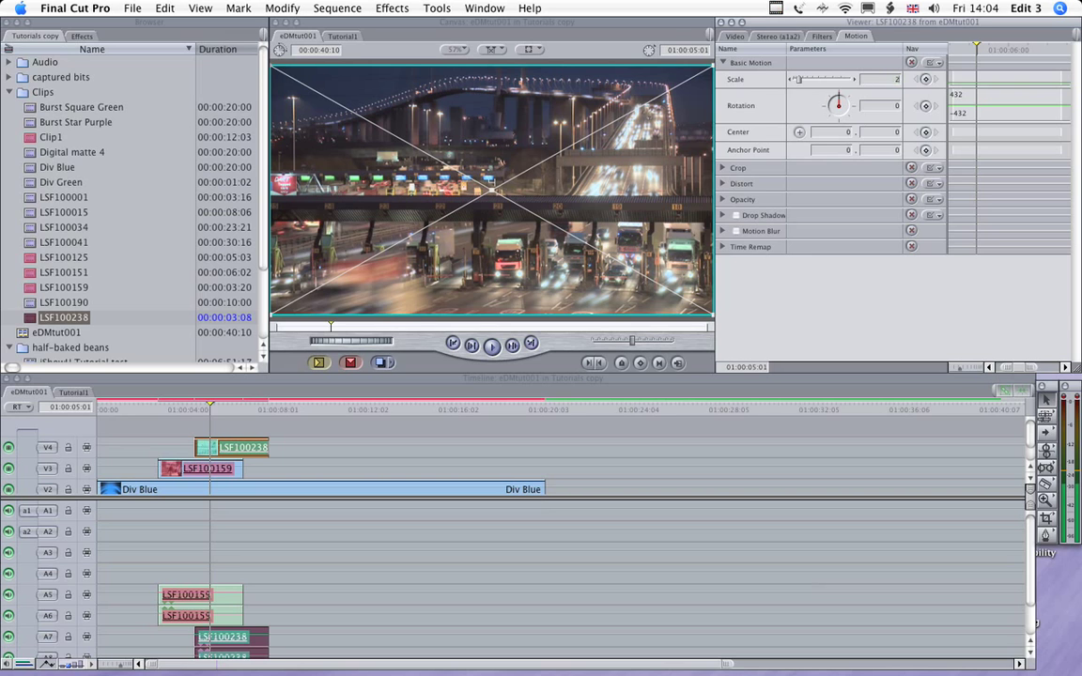
{"action": "type", "text": "25"}
{"action": "key", "text": "Return"}
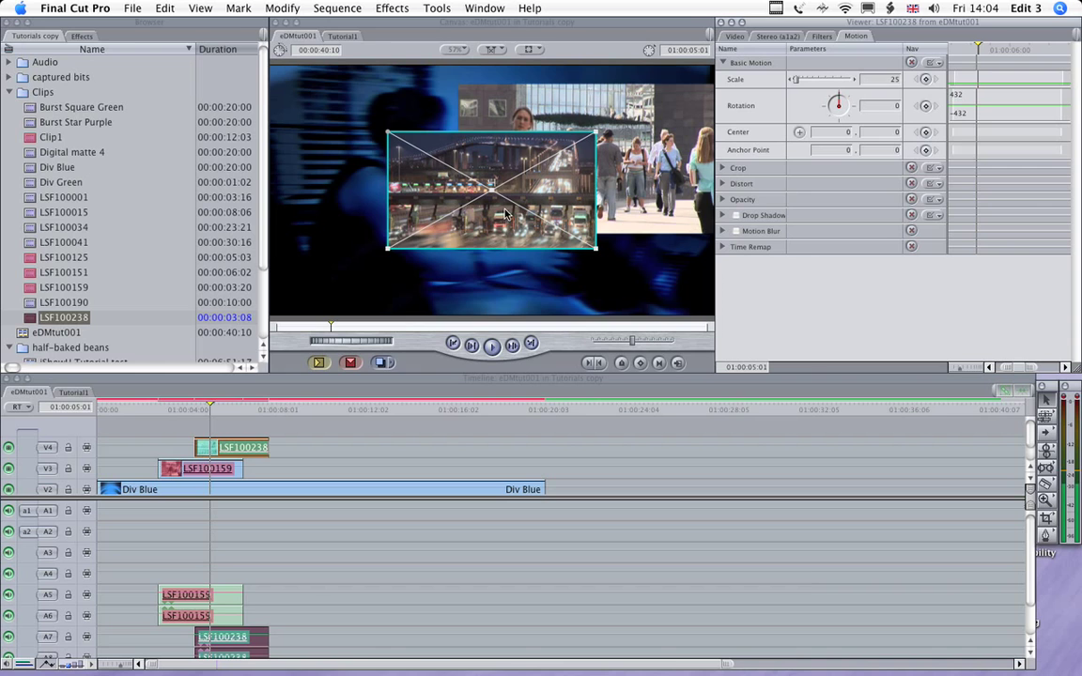
{"action": "left_click_drag", "start_coordinate": [488, 221], "coordinate": [367, 246]}
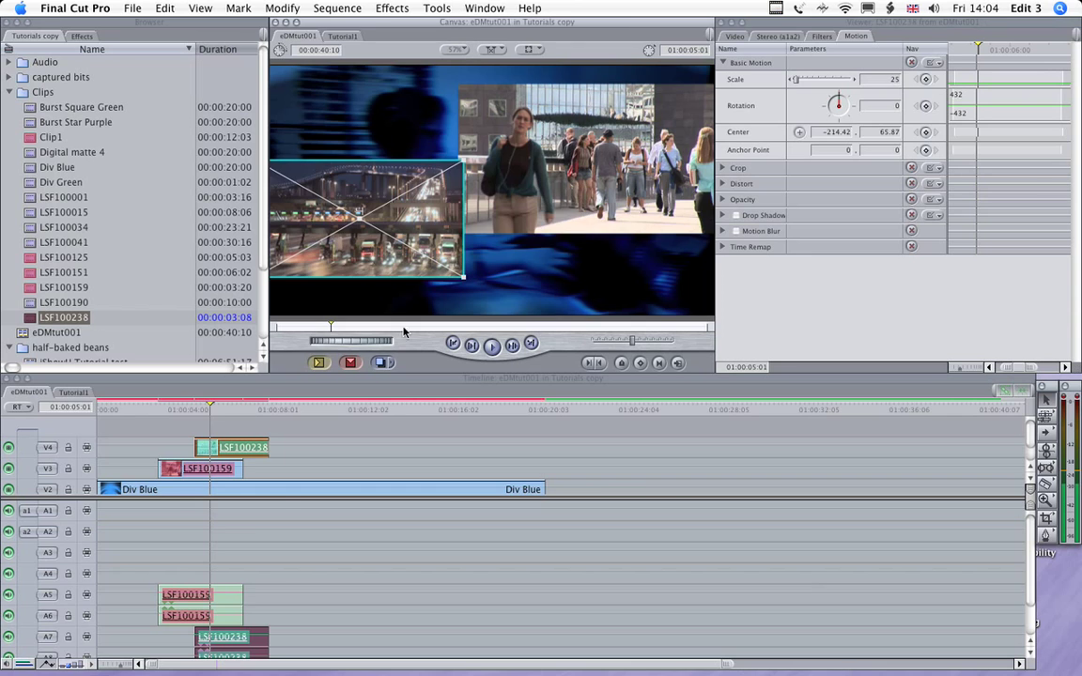
Shift LSF100159 sideways in the frame, away from LSF100238, so that its centre is at about 185, -73.
{"action": "left_click", "coordinate": [515, 208]}
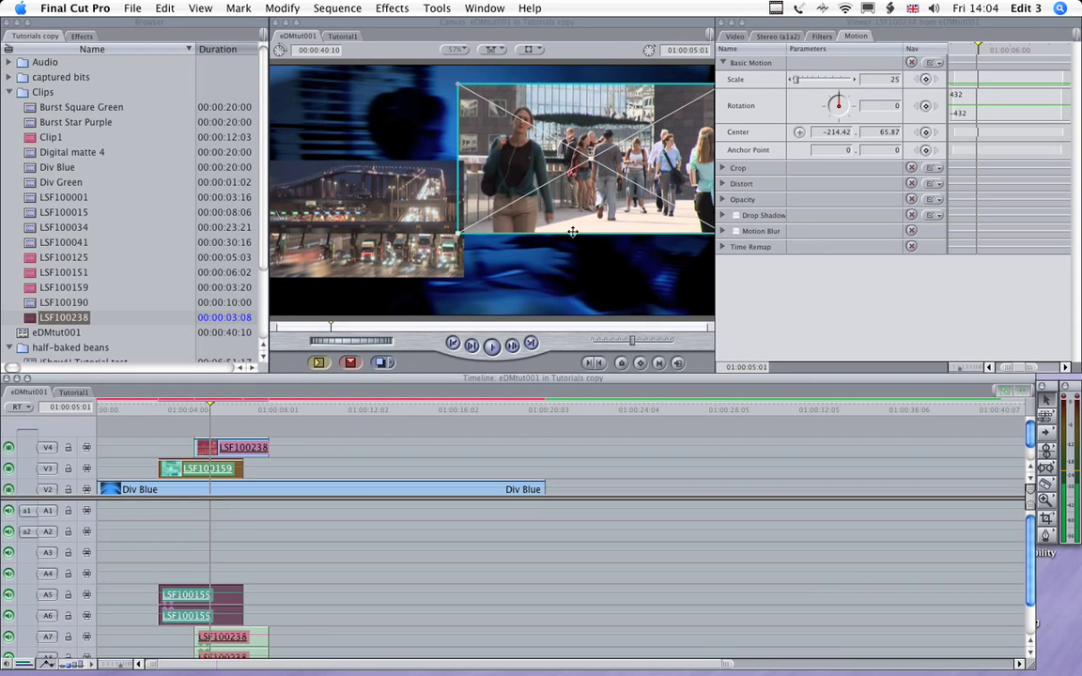
{"action": "left_click_drag", "start_coordinate": [564, 220], "coordinate": [569, 219]}
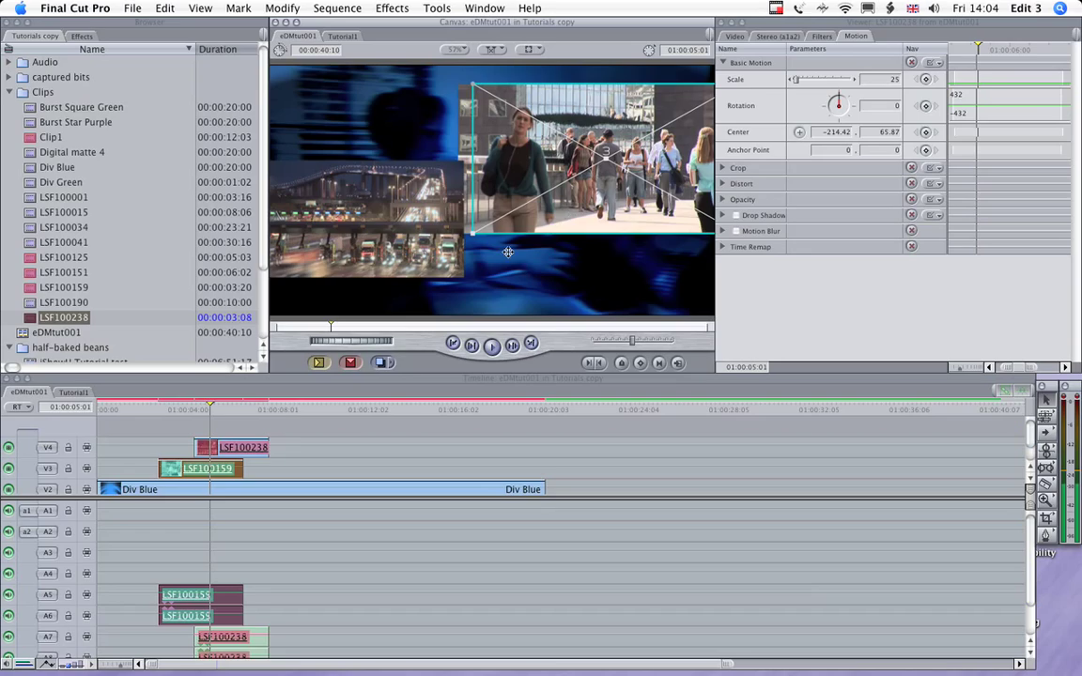
Enable a drop shadow on LSF100238 with offset 0, softness 100 and opacity 100.
{"action": "left_click", "coordinate": [735, 216]}
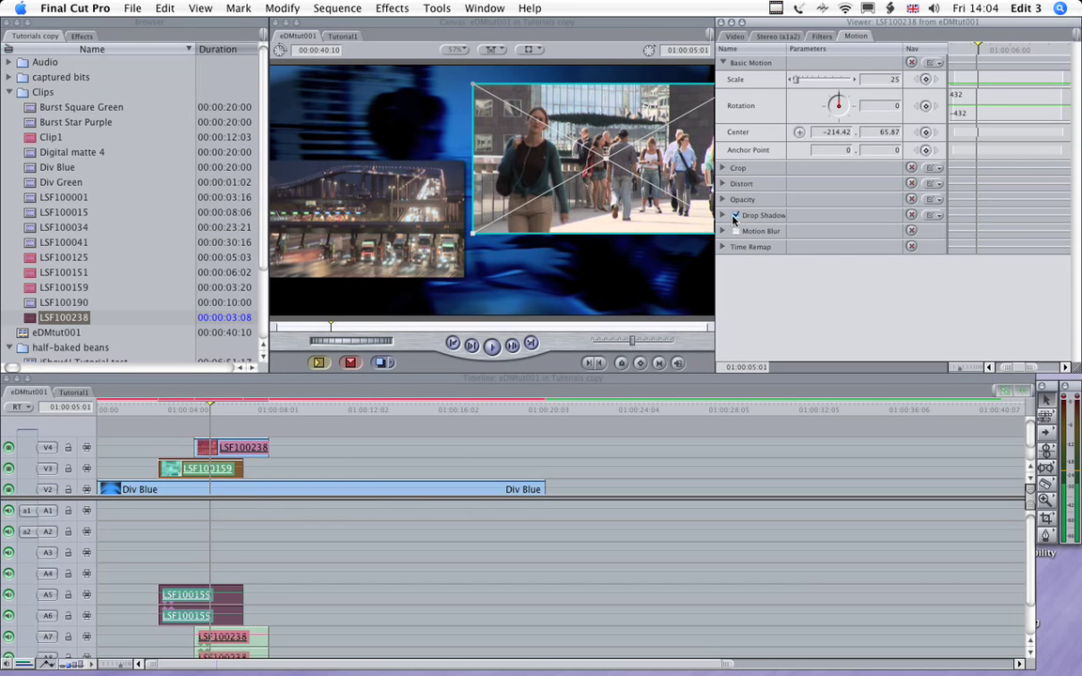
{"action": "left_click", "coordinate": [723, 216]}
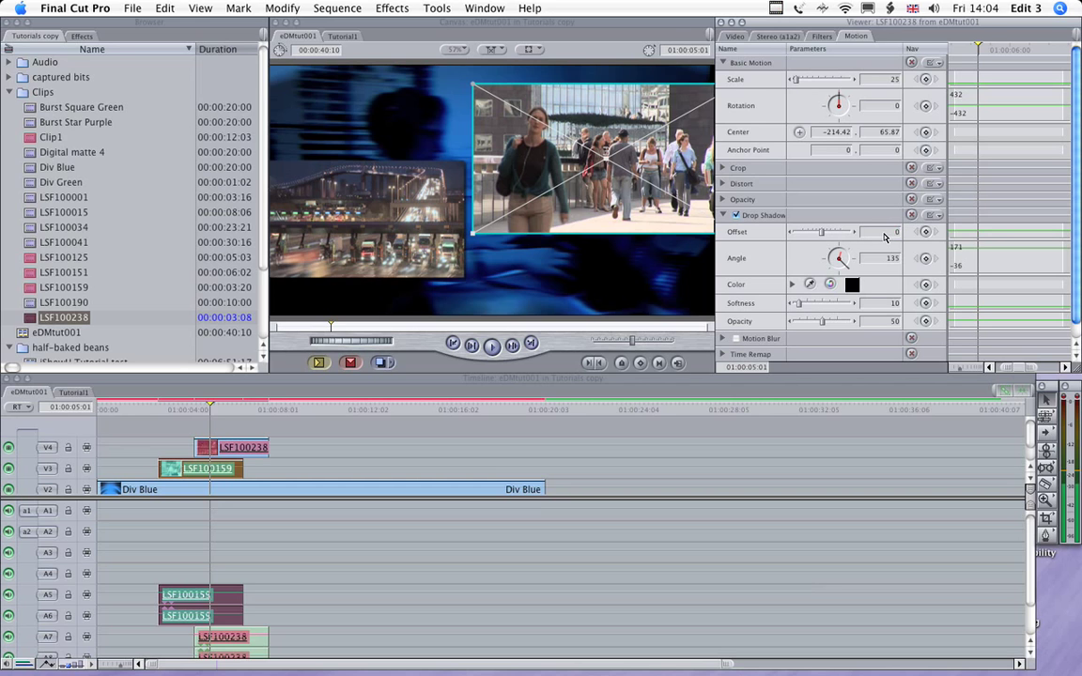
{"action": "left_click_drag", "start_coordinate": [832, 302], "coordinate": [856, 322]}
{"action": "left_click", "coordinate": [842, 322]}
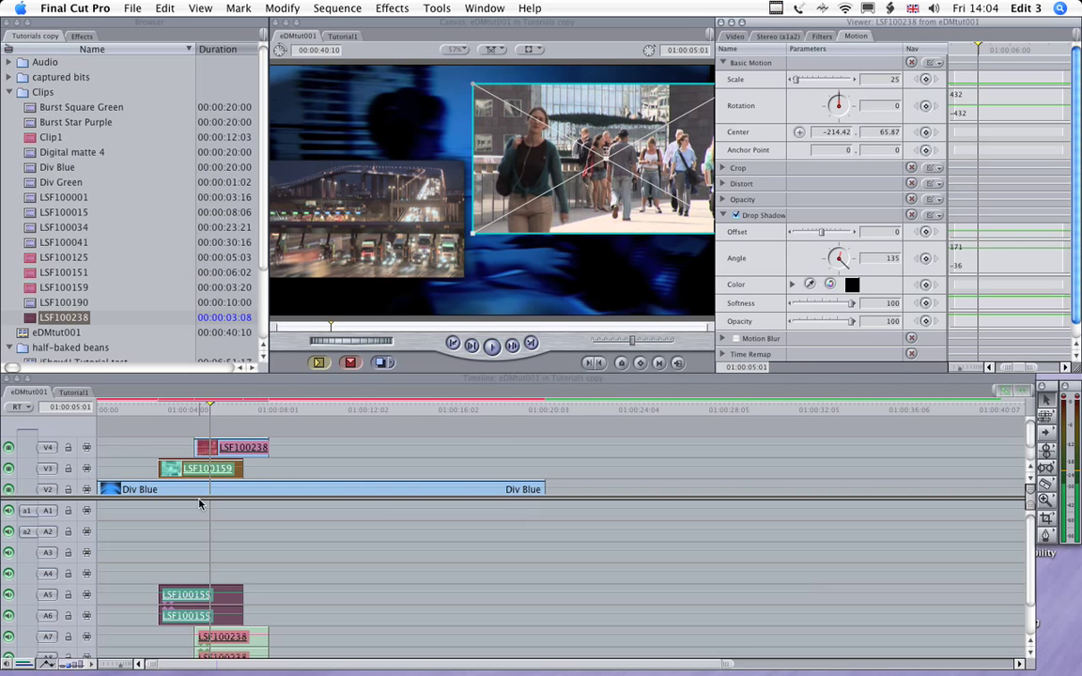
Reopen LSF100238 from V4 and review its drop shadow settings.
{"action": "double_click", "coordinate": [247, 450]}
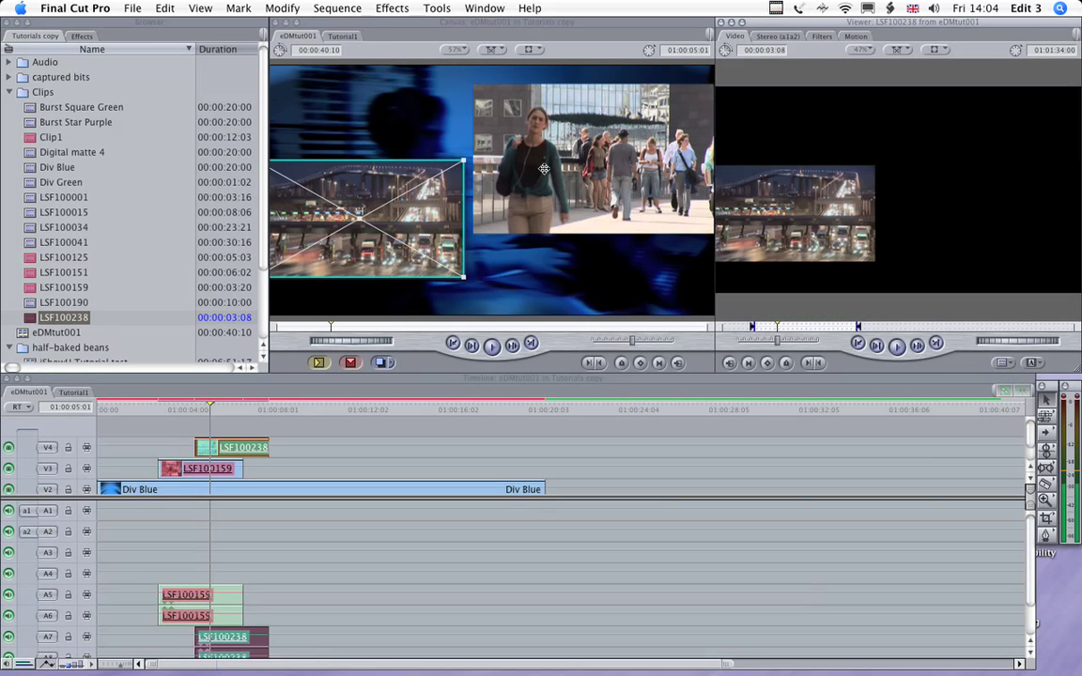
{"action": "left_click", "coordinate": [544, 169]}
{"action": "left_click", "coordinate": [855, 35]}
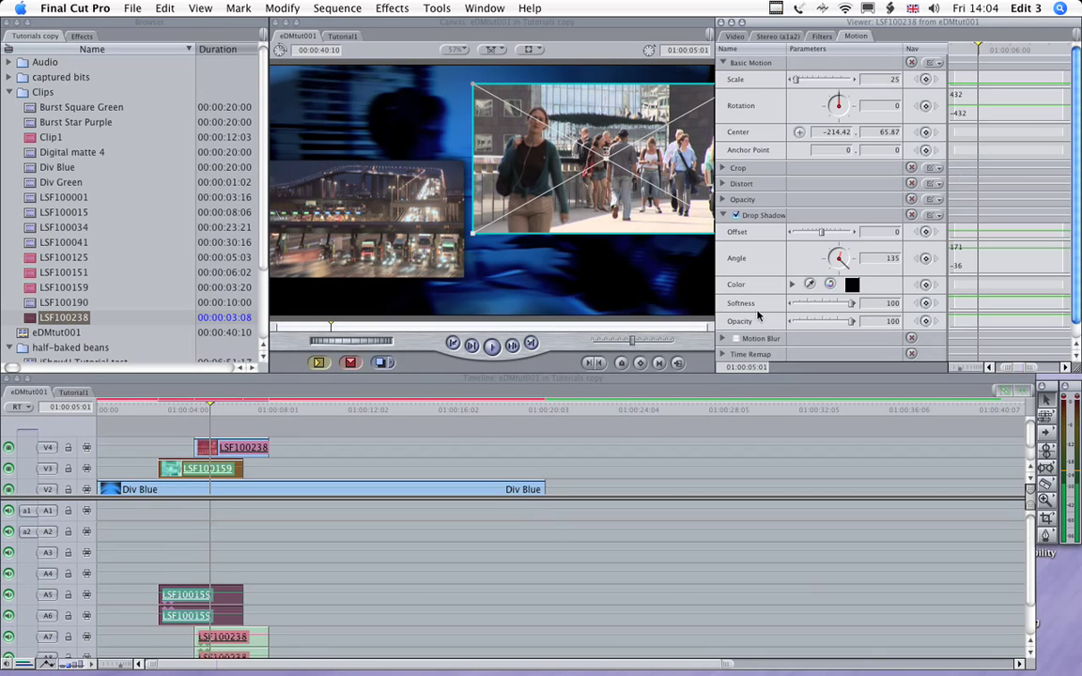
{"action": "double_click", "coordinate": [244, 454]}
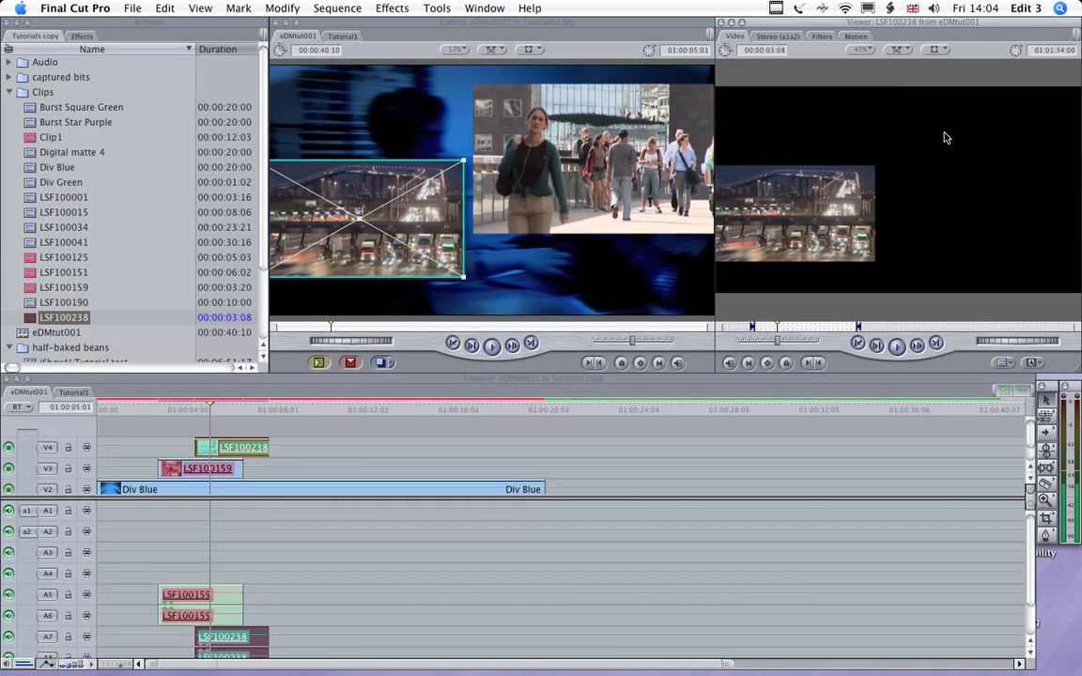
Open the motion settings of LSF100159 on V3 and turn on its drop shadow.
{"action": "double_click", "coordinate": [200, 473]}
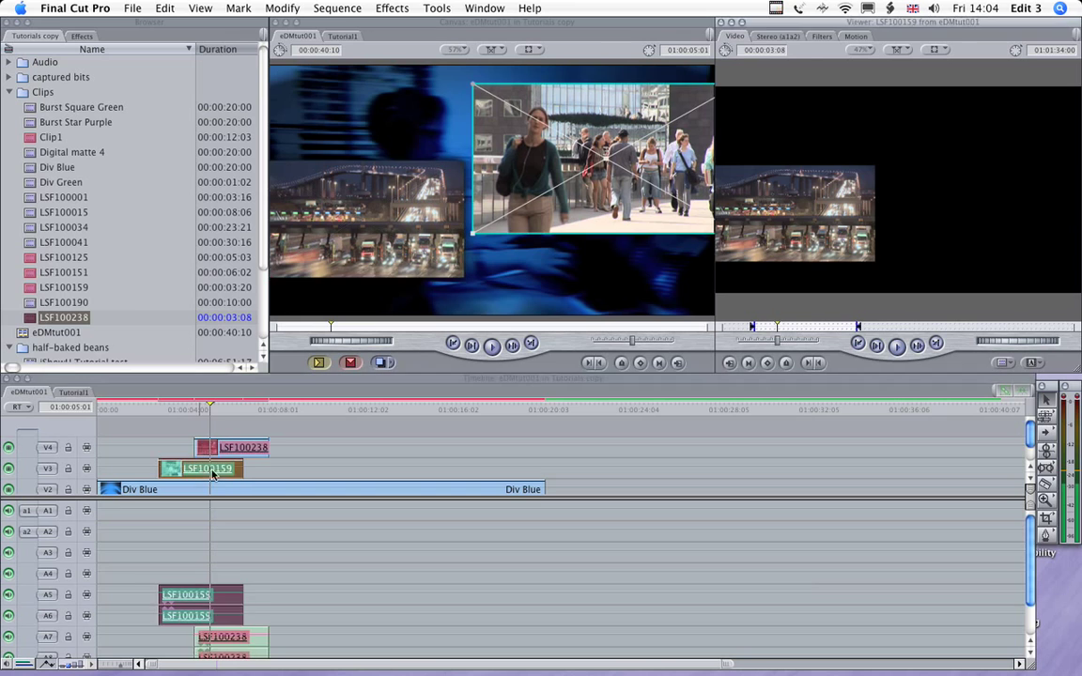
{"action": "left_click", "coordinate": [856, 38]}
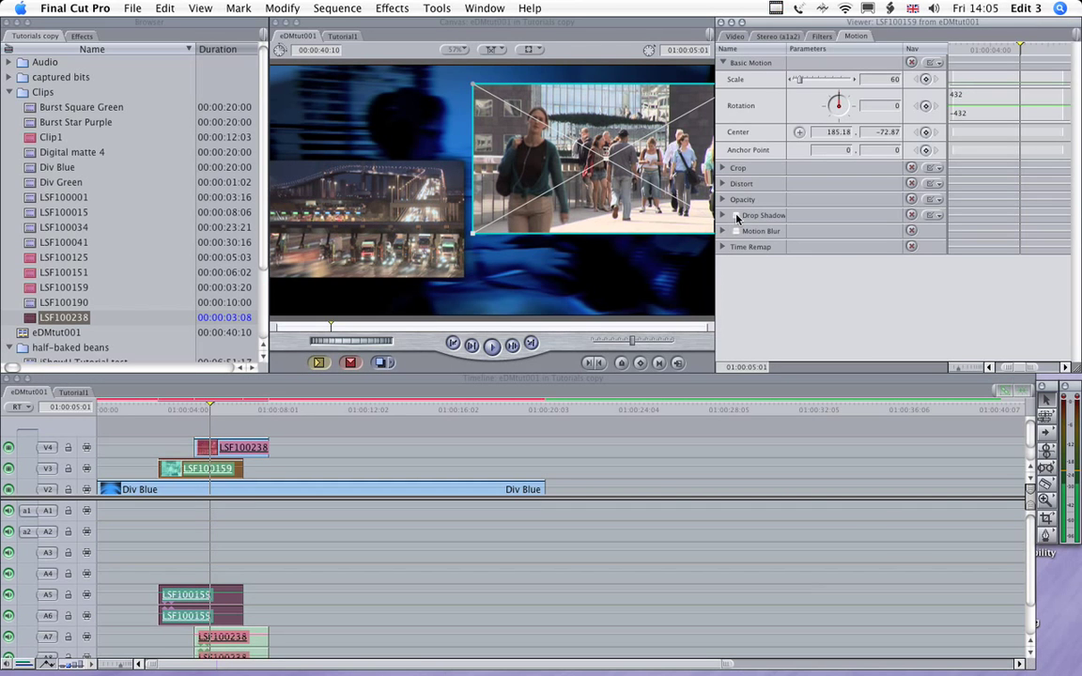
{"action": "left_click", "coordinate": [724, 217]}
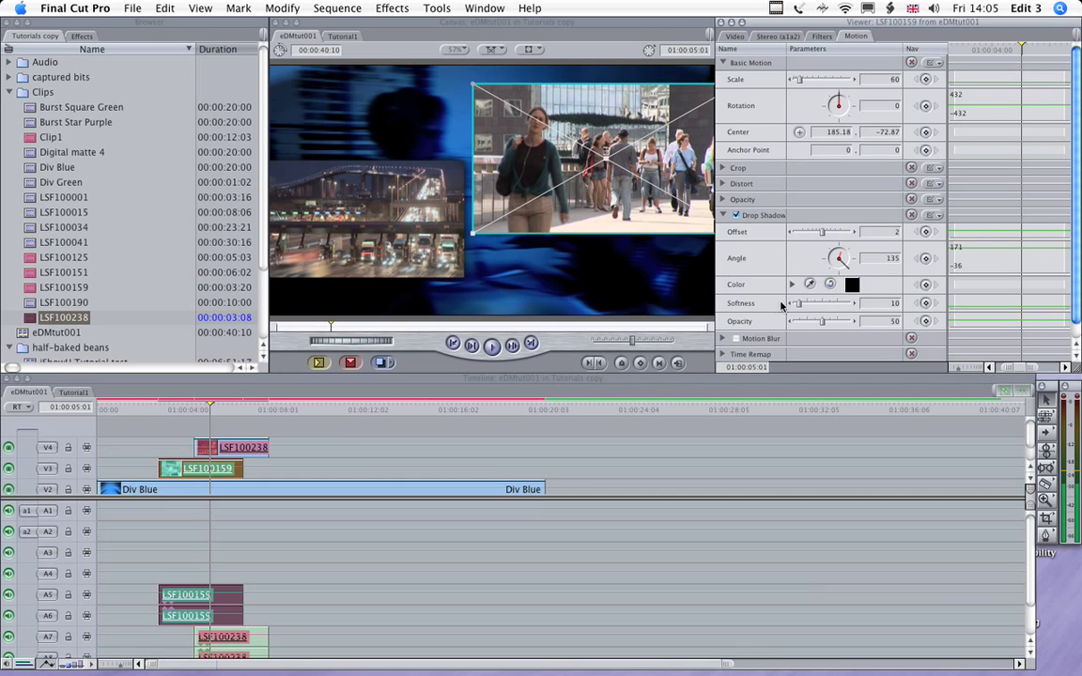
Copy LSF100238 and paste only its drop shadow attribute onto LSF100159 on V3, then deselect the clips.
{"action": "left_click", "coordinate": [222, 478]}
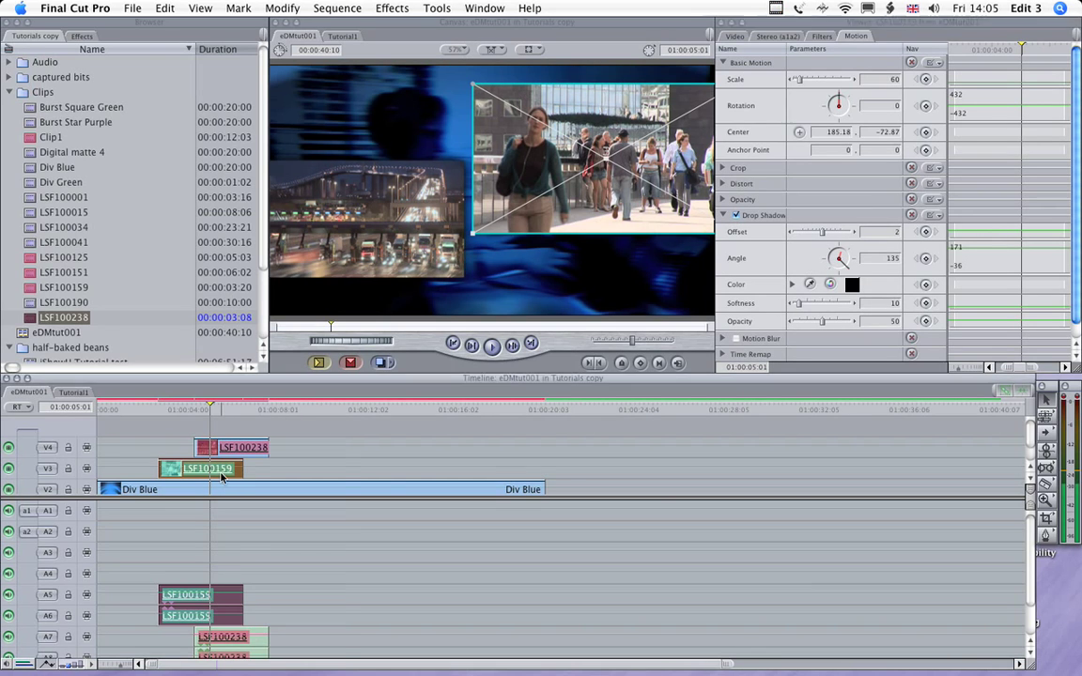
{"action": "right_click", "coordinate": [222, 475]}
{"action": "left_click", "coordinate": [209, 478]}
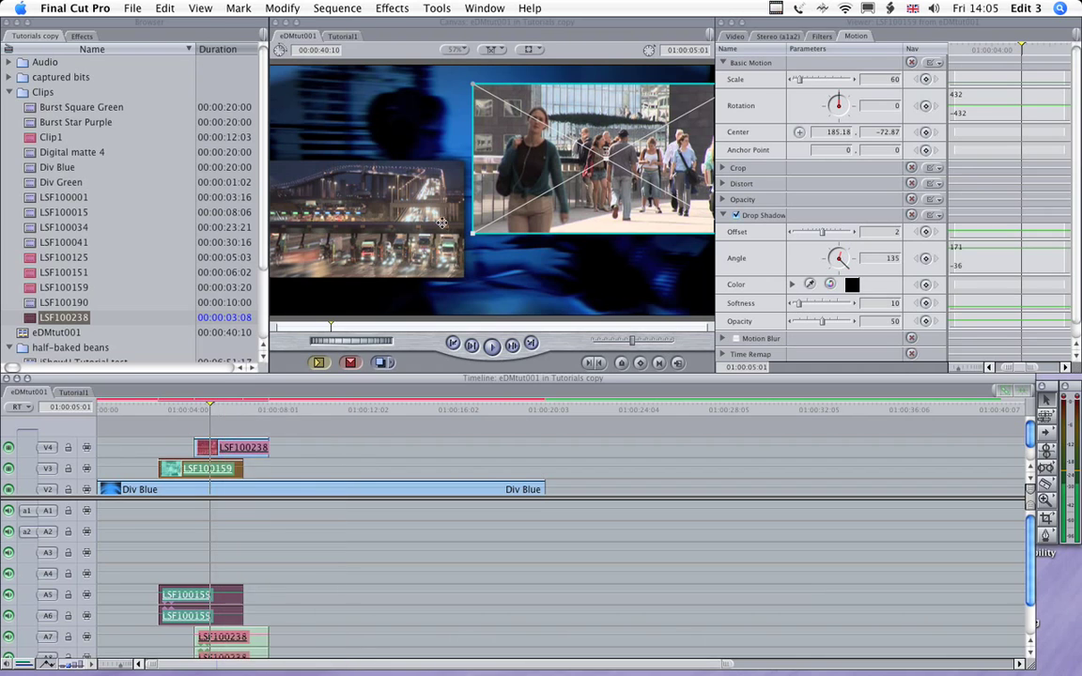
{"action": "left_click", "coordinate": [361, 239]}
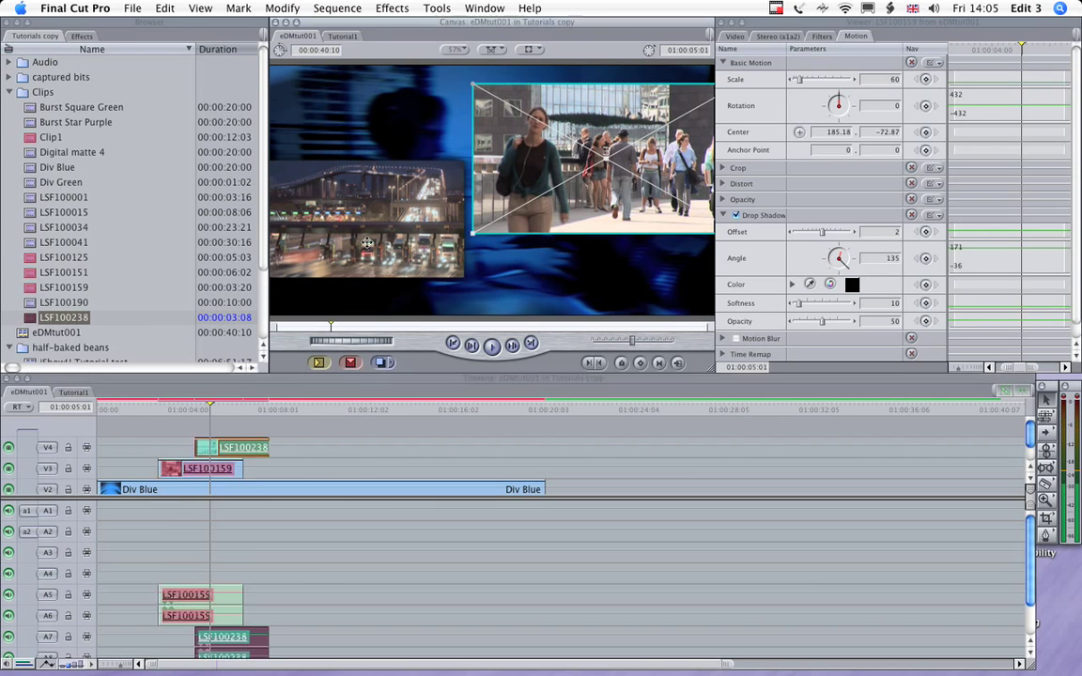
{"action": "right_click", "coordinate": [247, 451]}
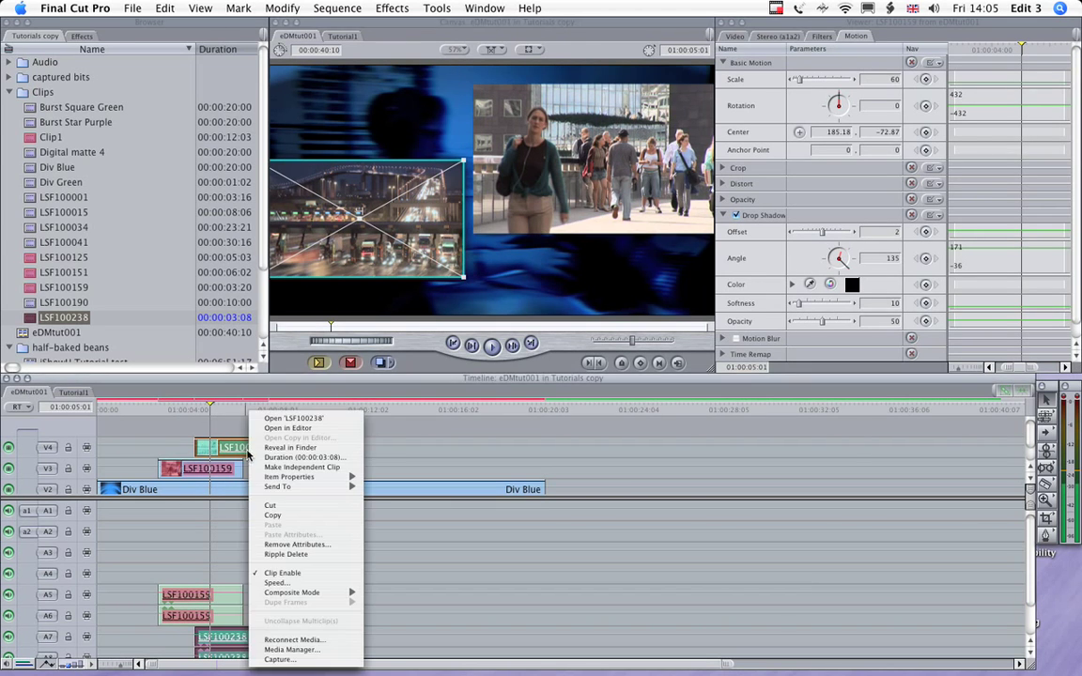
{"action": "left_click", "coordinate": [282, 514]}
{"action": "left_click", "coordinate": [221, 469]}
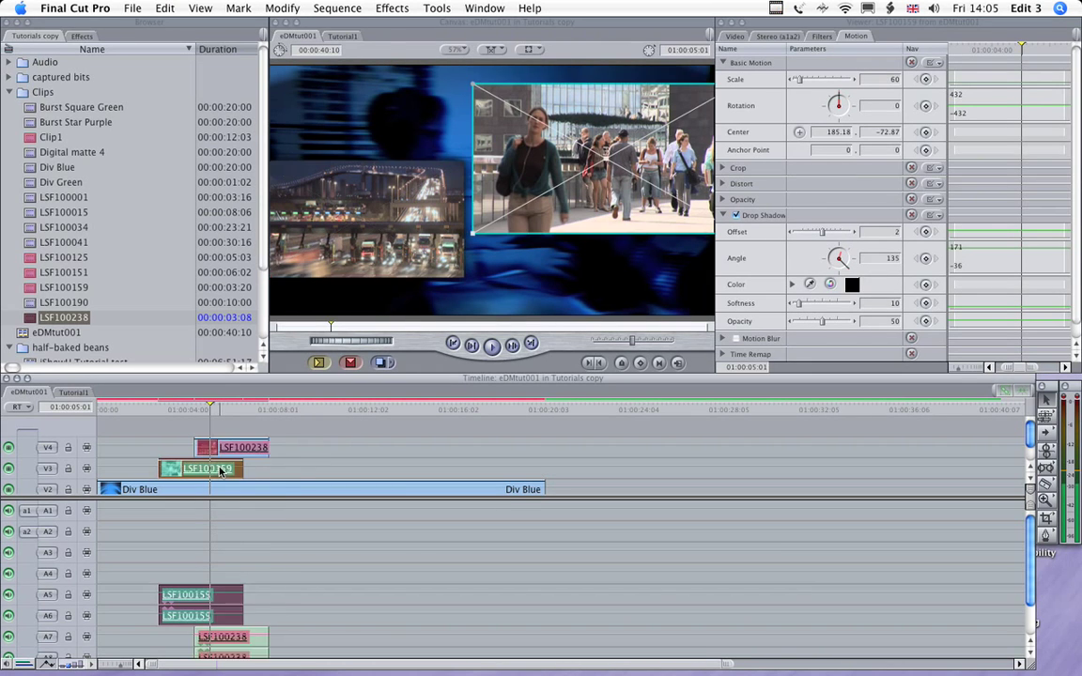
{"action": "right_click", "coordinate": [221, 470]}
{"action": "left_click", "coordinate": [244, 534]}
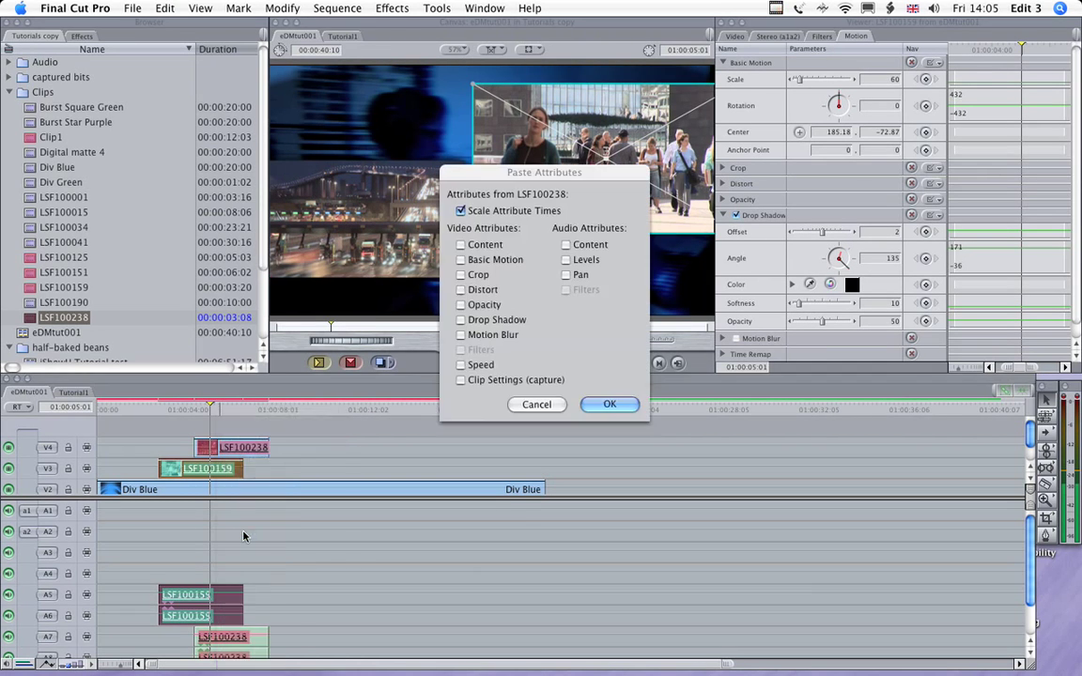
{"action": "left_click", "coordinate": [477, 320]}
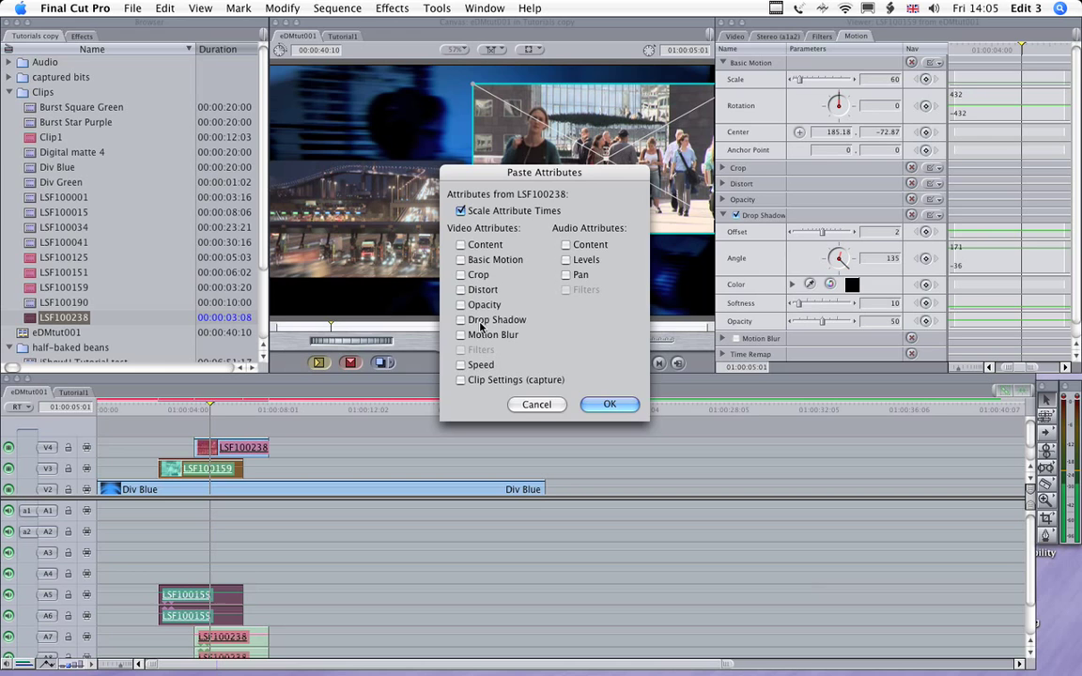
{"action": "left_click", "coordinate": [611, 404]}
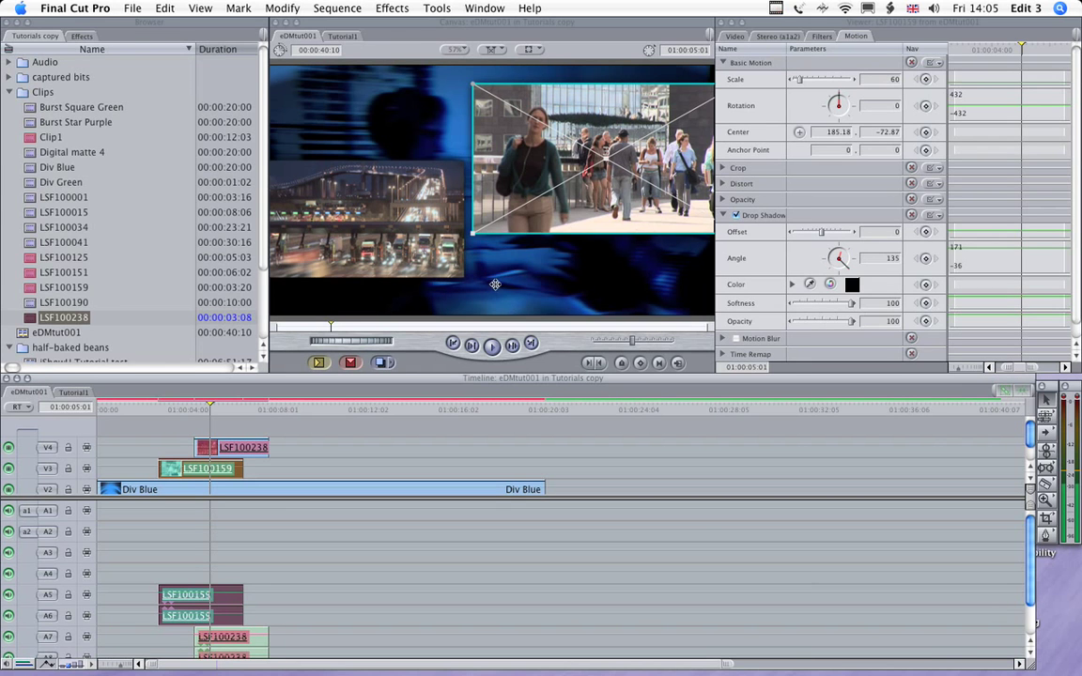
{"action": "left_click", "coordinate": [471, 448]}
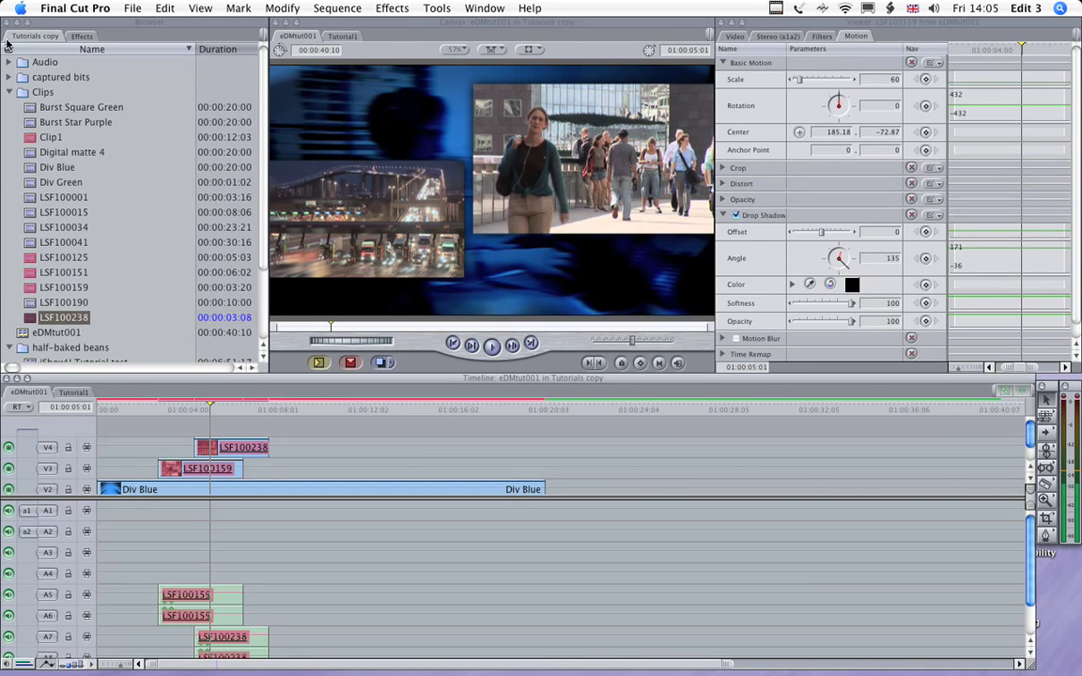
Add a Push Slide transition to the start of LSF100159 on V3 and set its duration to 12 frames.
{"action": "left_click", "coordinate": [81, 36]}
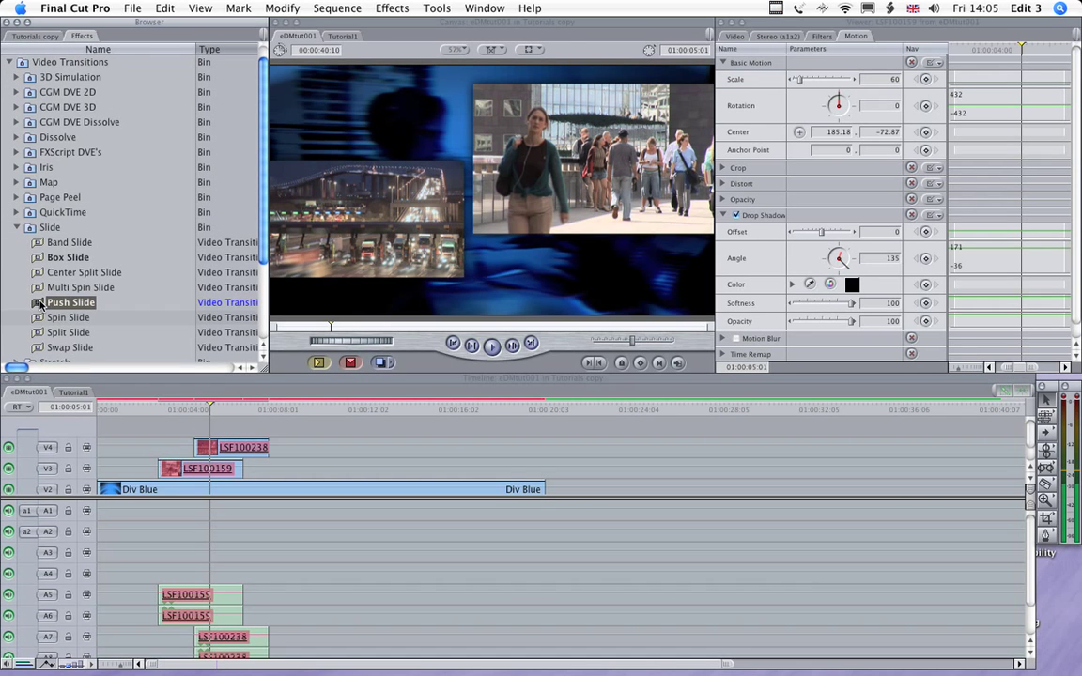
{"action": "left_click_drag", "start_coordinate": [46, 287], "coordinate": [169, 471]}
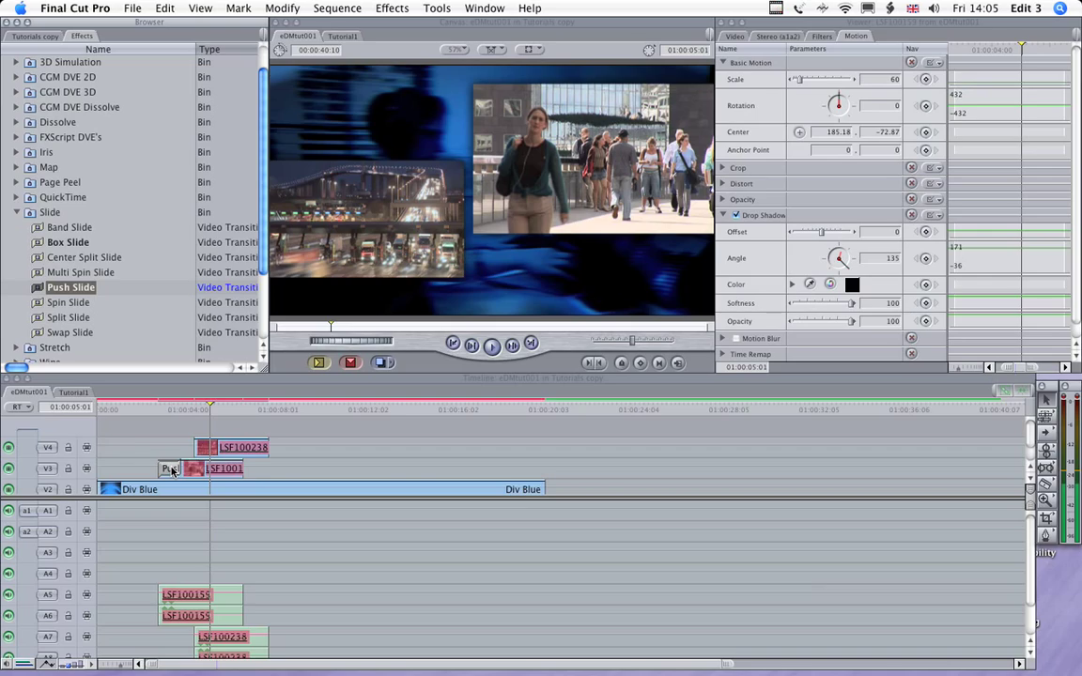
{"action": "right_click", "coordinate": [173, 466]}
{"action": "left_click", "coordinate": [188, 478]}
{"action": "type", "text": "12"}
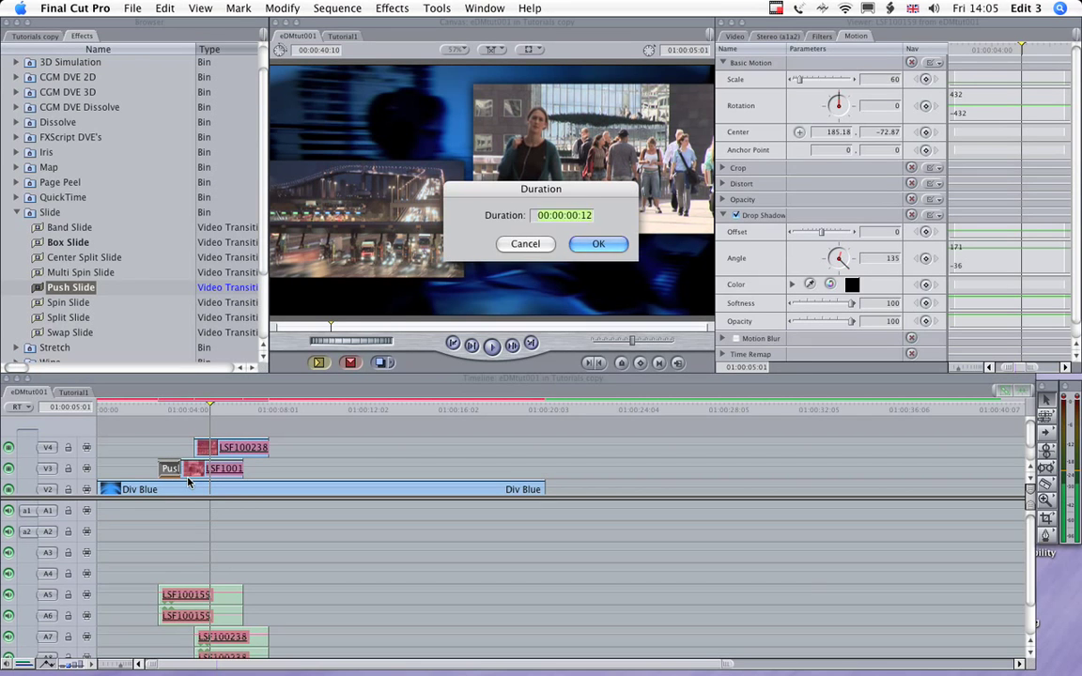
{"action": "key", "text": "Return"}
Copy the 12-frame Push Slide and paste it at the start and end of LSF100238 and at the end of LSF100159.
{"action": "right_click", "coordinate": [166, 462]}
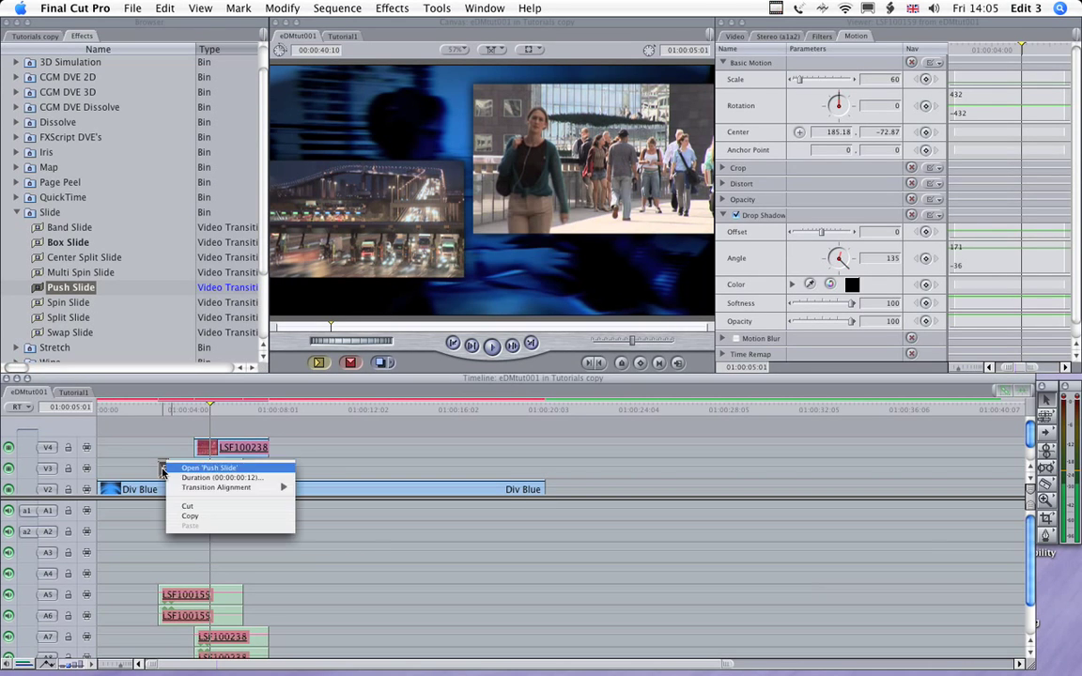
{"action": "left_click", "coordinate": [201, 516]}
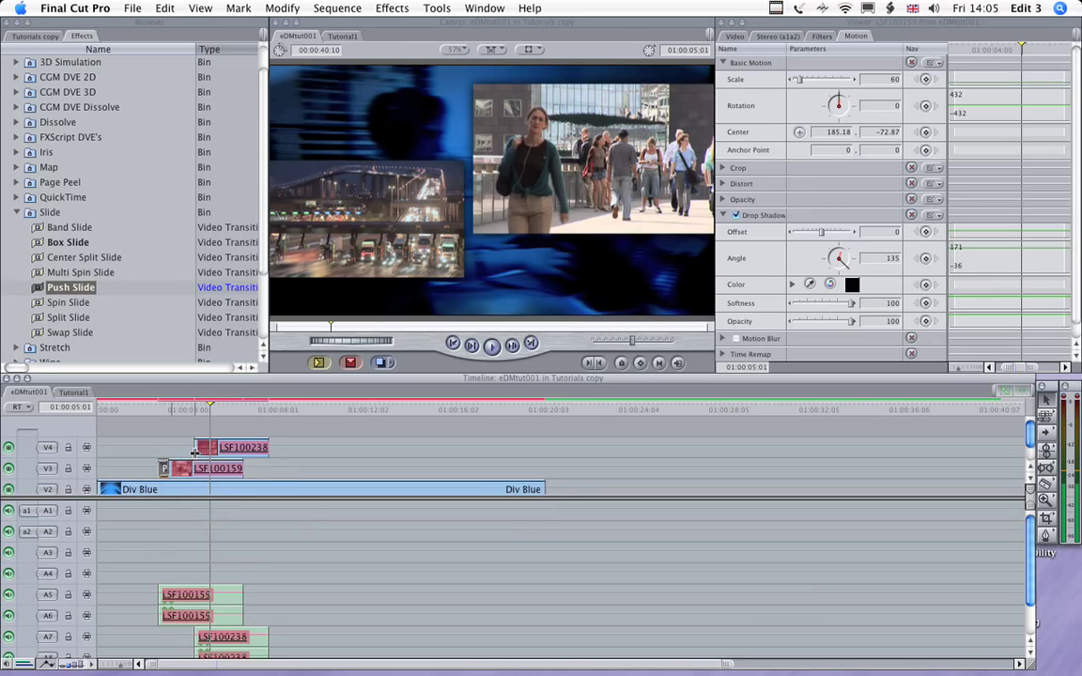
{"action": "right_click", "coordinate": [198, 443]}
{"action": "left_click", "coordinate": [212, 473]}
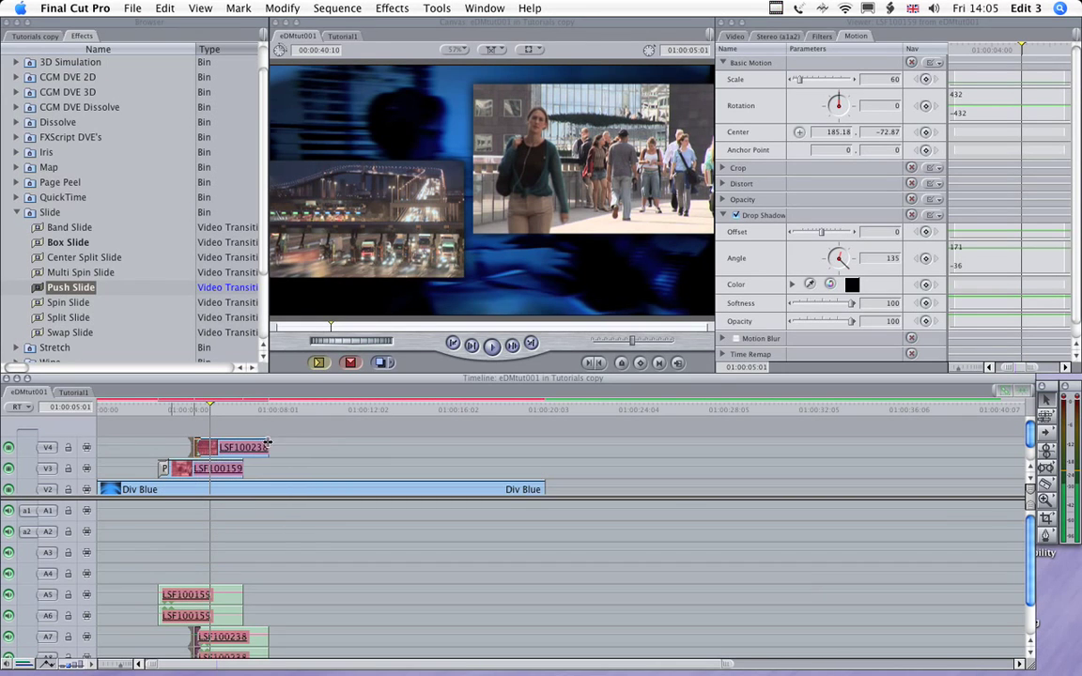
{"action": "right_click", "coordinate": [267, 447]}
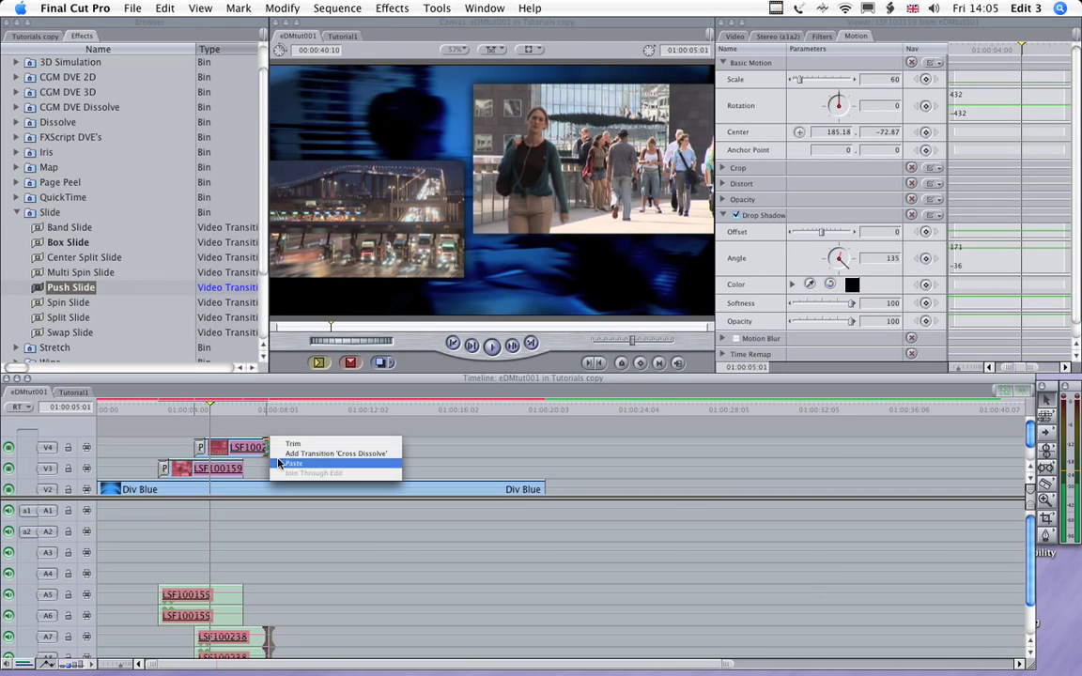
{"action": "left_click", "coordinate": [278, 463]}
{"action": "right_click", "coordinate": [243, 466]}
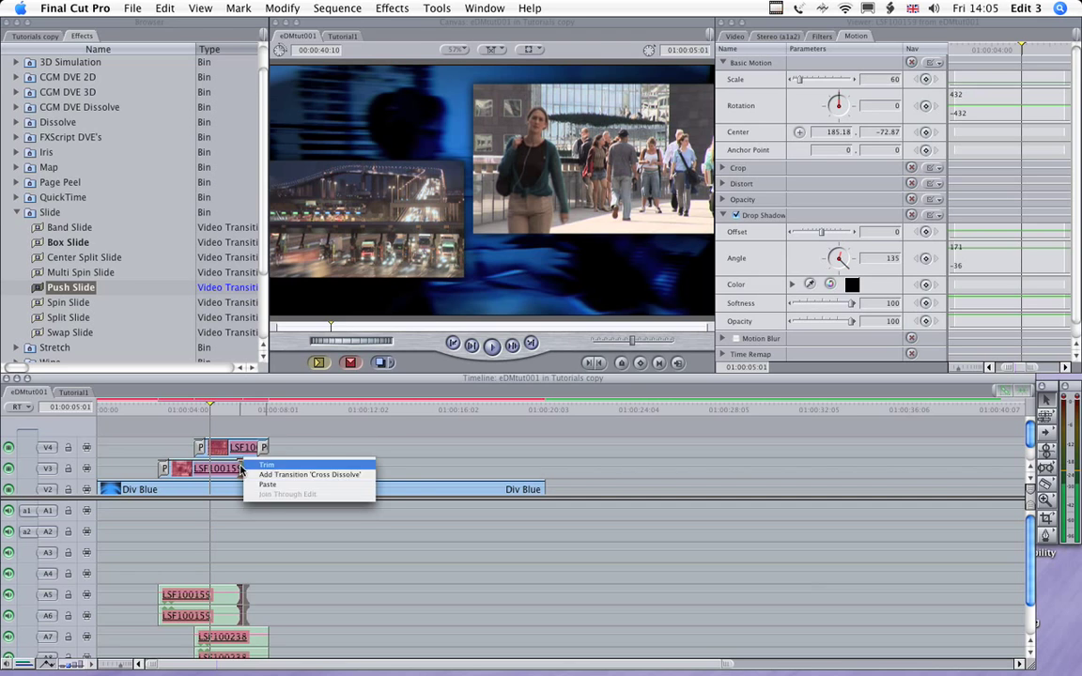
{"action": "left_click", "coordinate": [266, 484]}
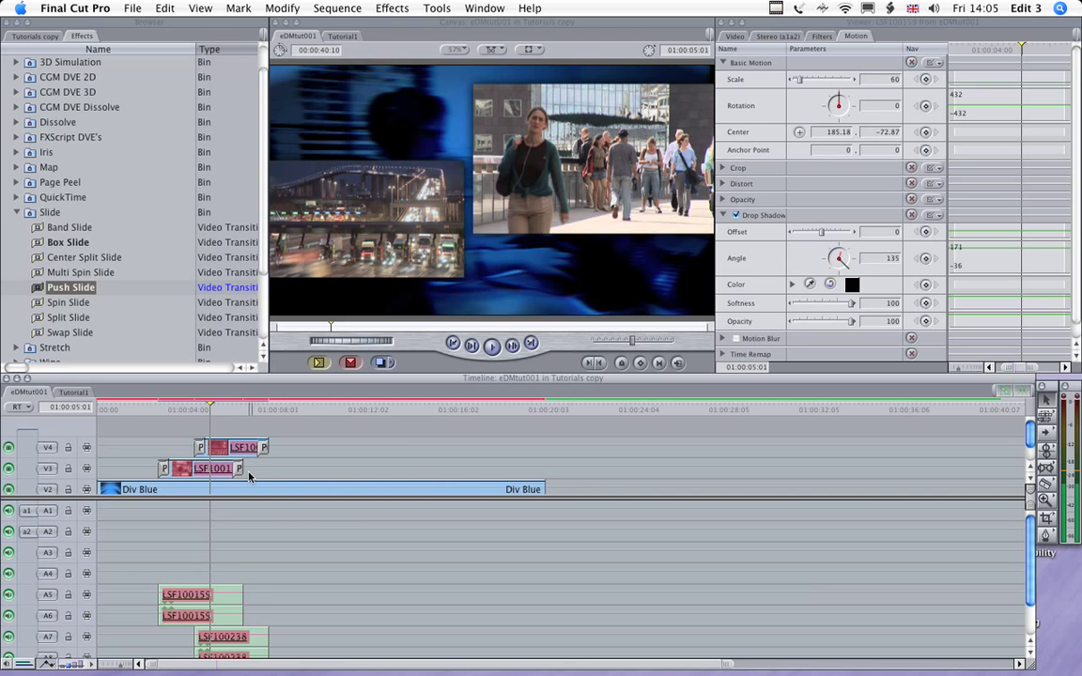
Preview LSF100238's Push Slide entrance at 01:00:04:18 and 01:00:04:16.
{"action": "left_click", "coordinate": [203, 408]}
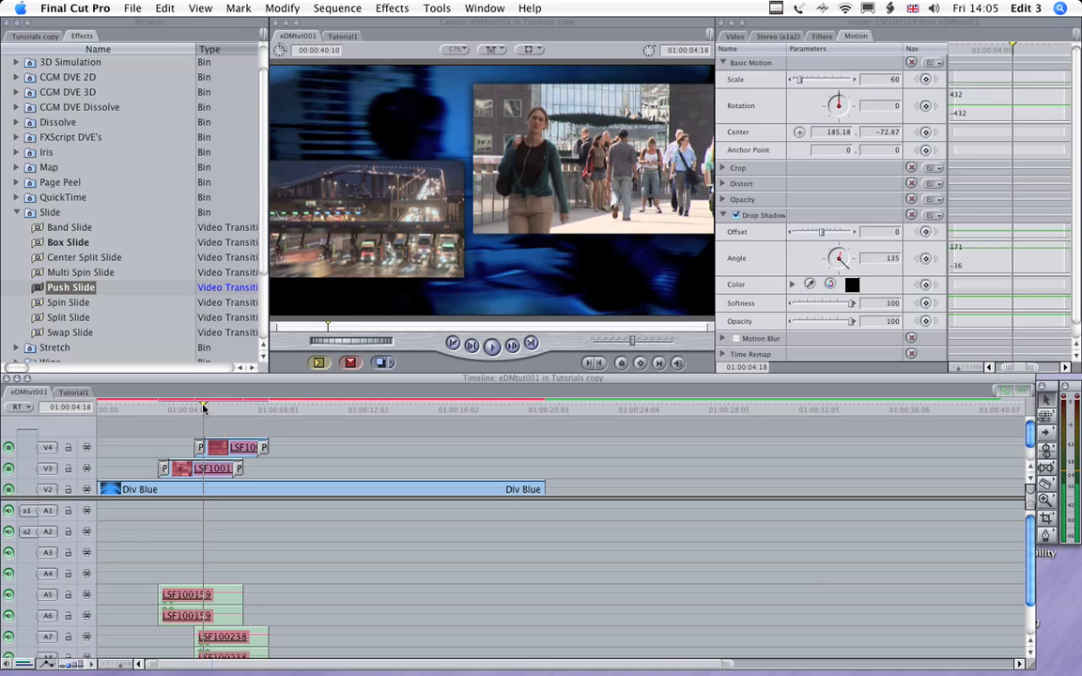
{"action": "left_click", "coordinate": [201, 407]}
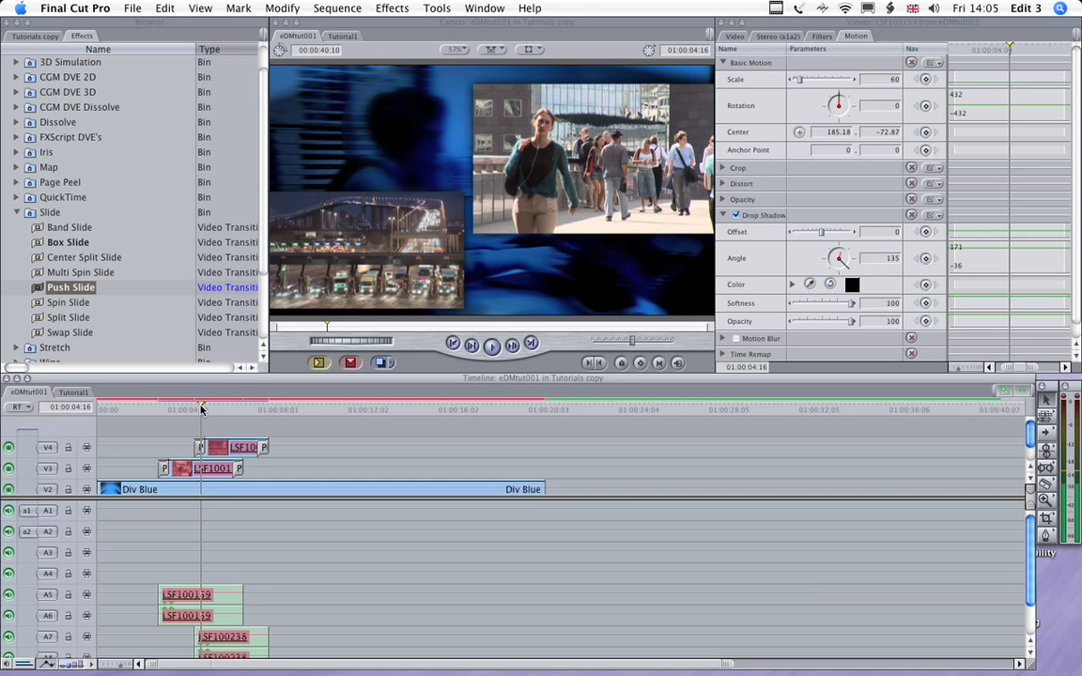
Unlink LSF100159 and LSF100238 from their audio and delete both clips' audio from the timeline.
{"action": "left_click_drag", "start_coordinate": [182, 433], "coordinate": [215, 475]}
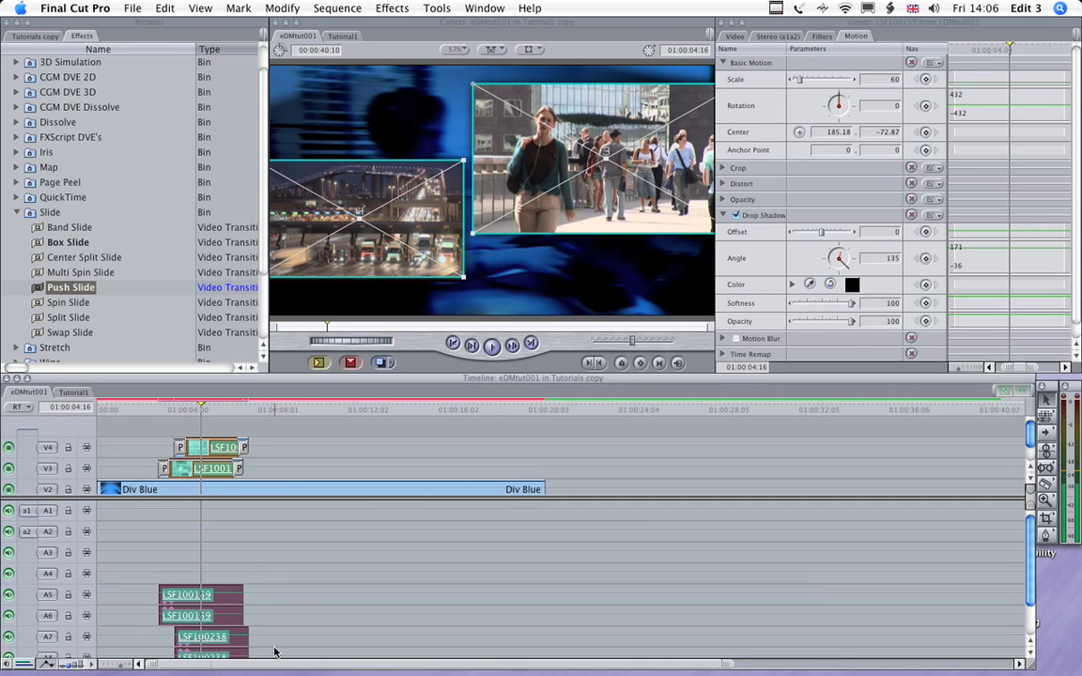
{"action": "key", "text": "super+l"}
{"action": "left_click", "coordinate": [328, 597]}
{"action": "left_click_drag", "start_coordinate": [344, 565], "coordinate": [164, 662]}
{"action": "key", "text": "Delete"}
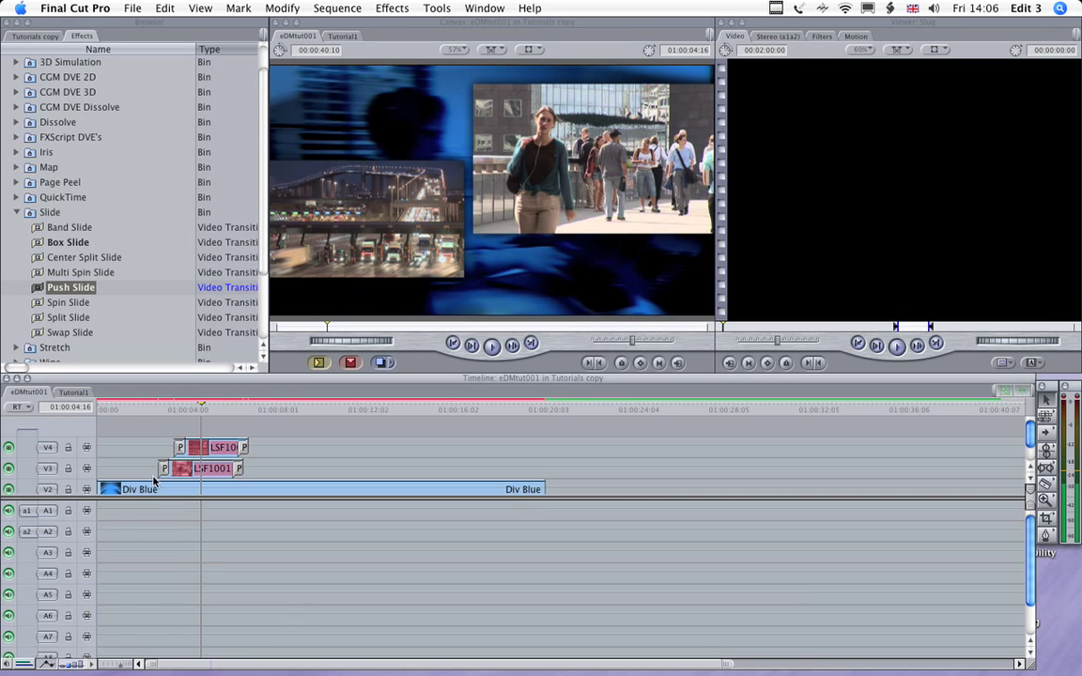
{"action": "left_click", "coordinate": [133, 9]}
{"action": "left_click", "coordinate": [143, 135]}
Trim the ends of Div Blue on V2 and Clip1 on V1 to about 8 seconds, shortly after the picture-in-picture clips end.
{"action": "left_click_drag", "start_coordinate": [544, 489], "coordinate": [279, 490]}
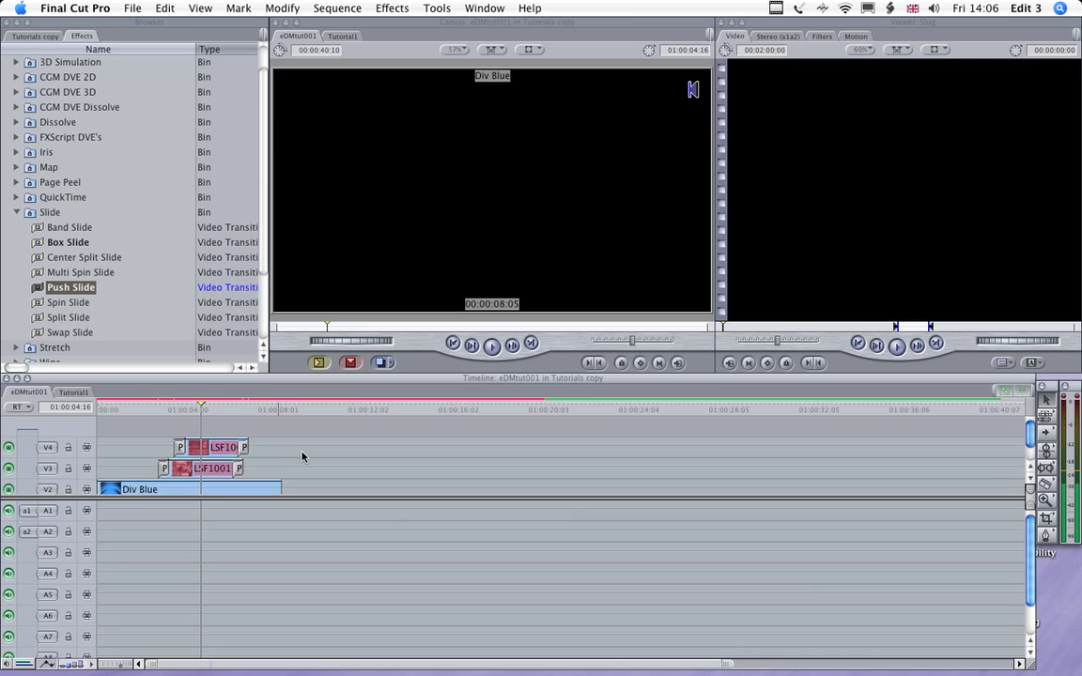
{"action": "scroll", "coordinate": [343, 468], "scroll_direction": "down", "scroll_amount": 1}
{"action": "left_click_drag", "start_coordinate": [996, 483], "coordinate": [288, 490]}
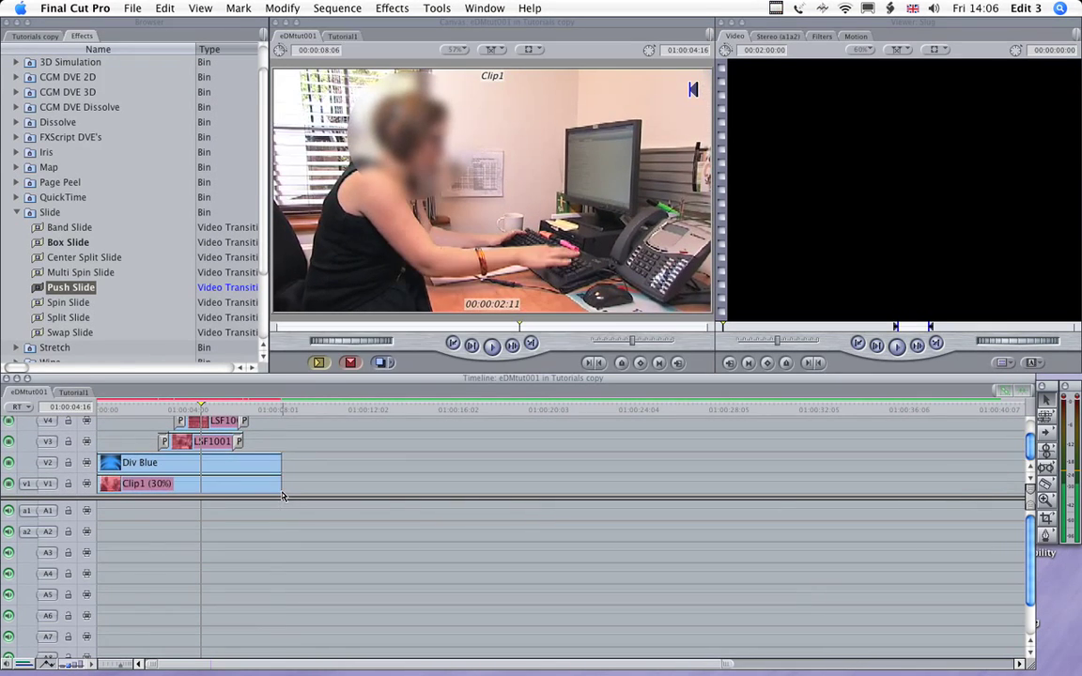
Fit the sequence in the timeline, reveal all video tracks, and add Pendulum.aif from the Audio bin at the start of A1 and A2.
{"action": "key", "text": "shift+z"}
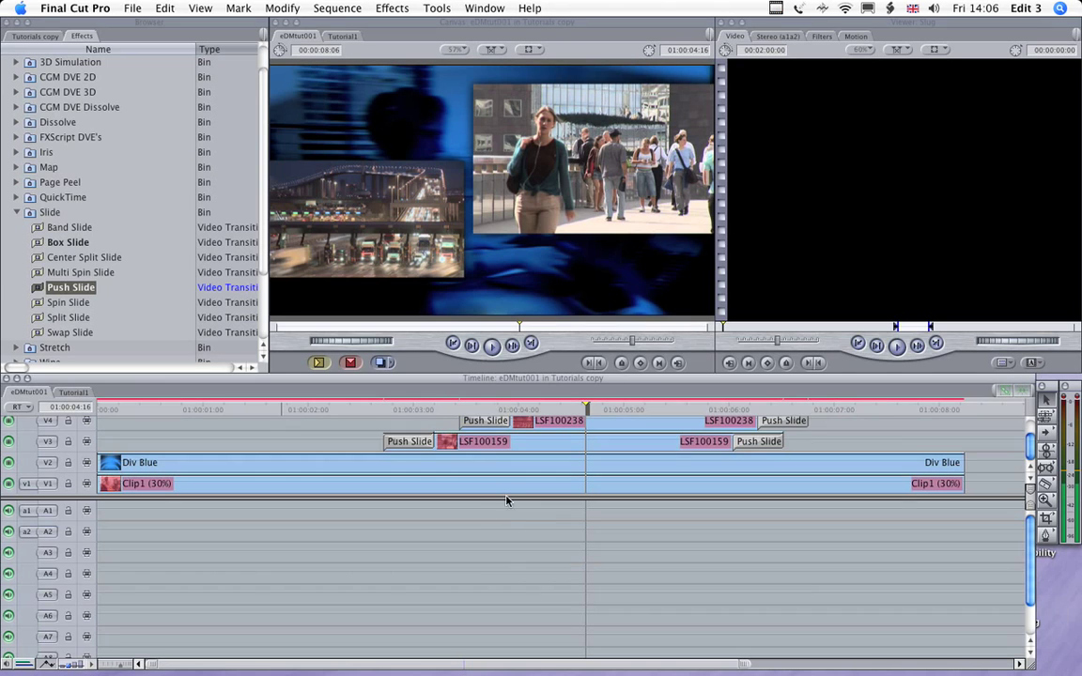
{"action": "left_click_drag", "start_coordinate": [507, 499], "coordinate": [505, 555]}
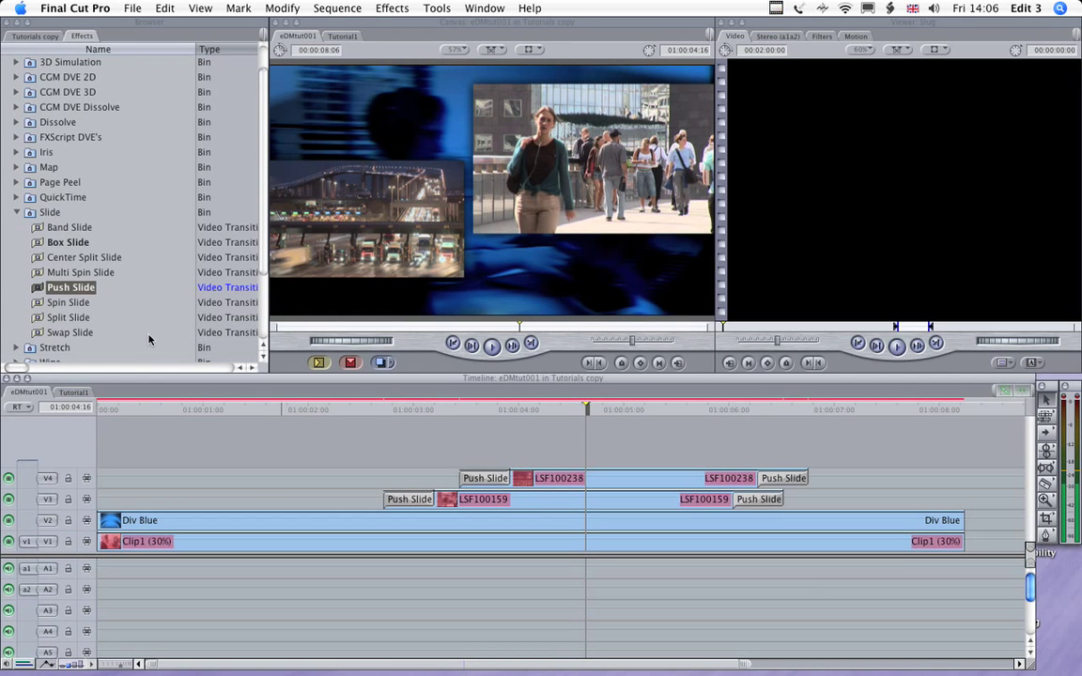
{"action": "left_click", "coordinate": [41, 37]}
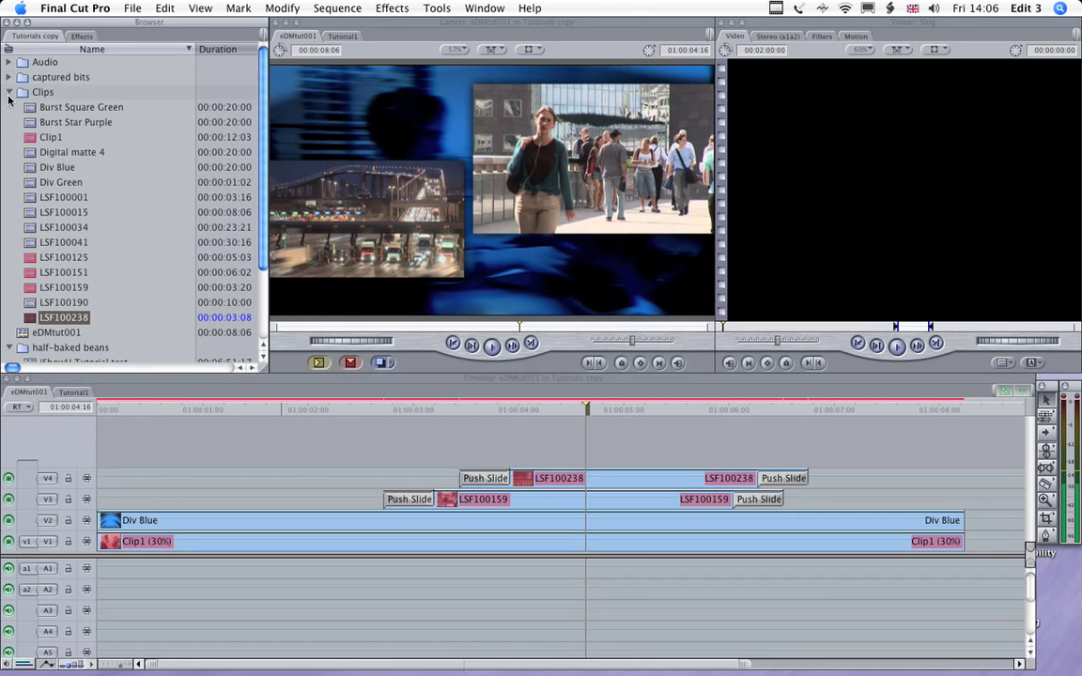
{"action": "left_click", "coordinate": [11, 93]}
{"action": "left_click", "coordinate": [10, 62]}
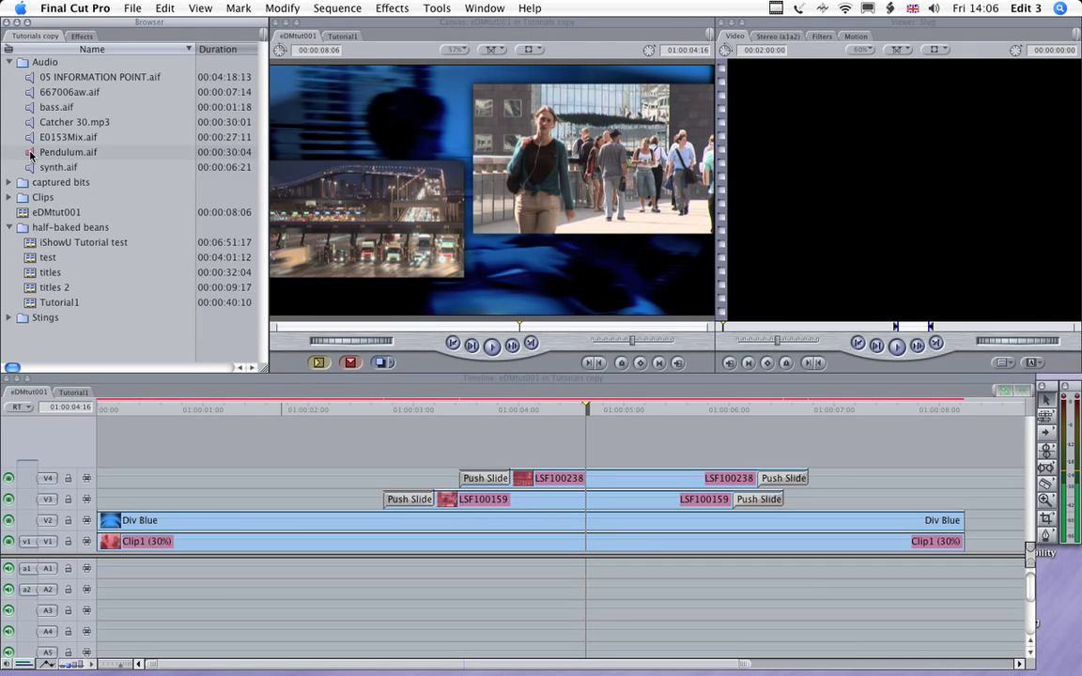
{"action": "left_click_drag", "start_coordinate": [31, 157], "coordinate": [105, 577]}
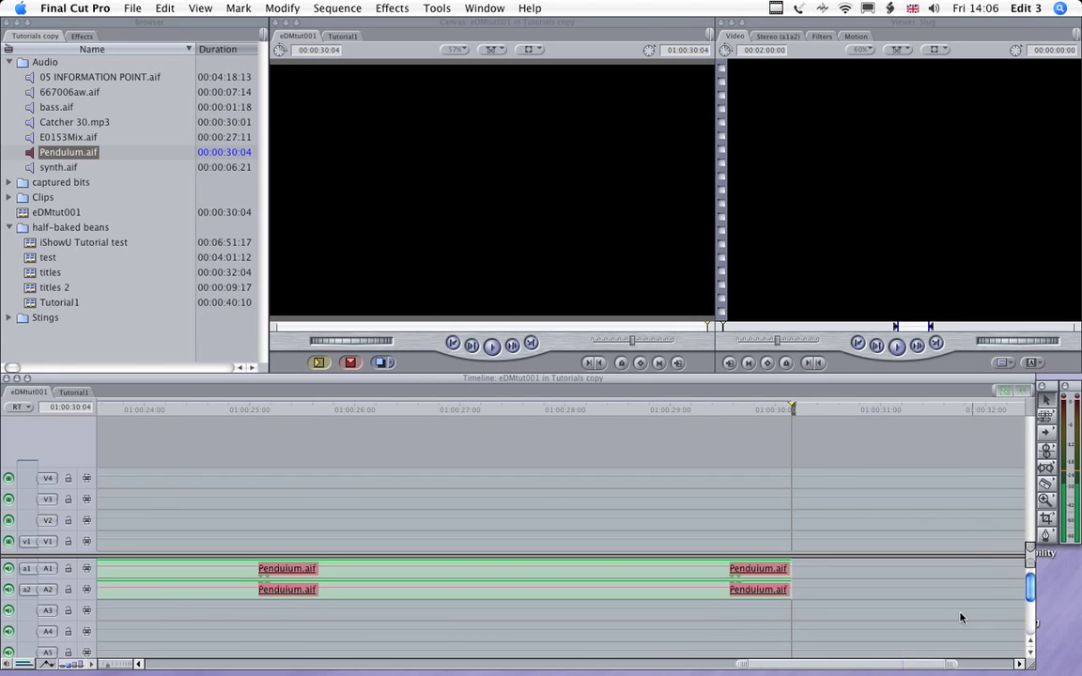
Trim the end of Pendulum.aif on A1 and A2 to match the ends of Div Blue and Clip1.
{"action": "key", "text": "shift+z"}
{"action": "left_click_drag", "start_coordinate": [988, 570], "coordinate": [345, 580]}
{"action": "key", "text": "shift+z"}
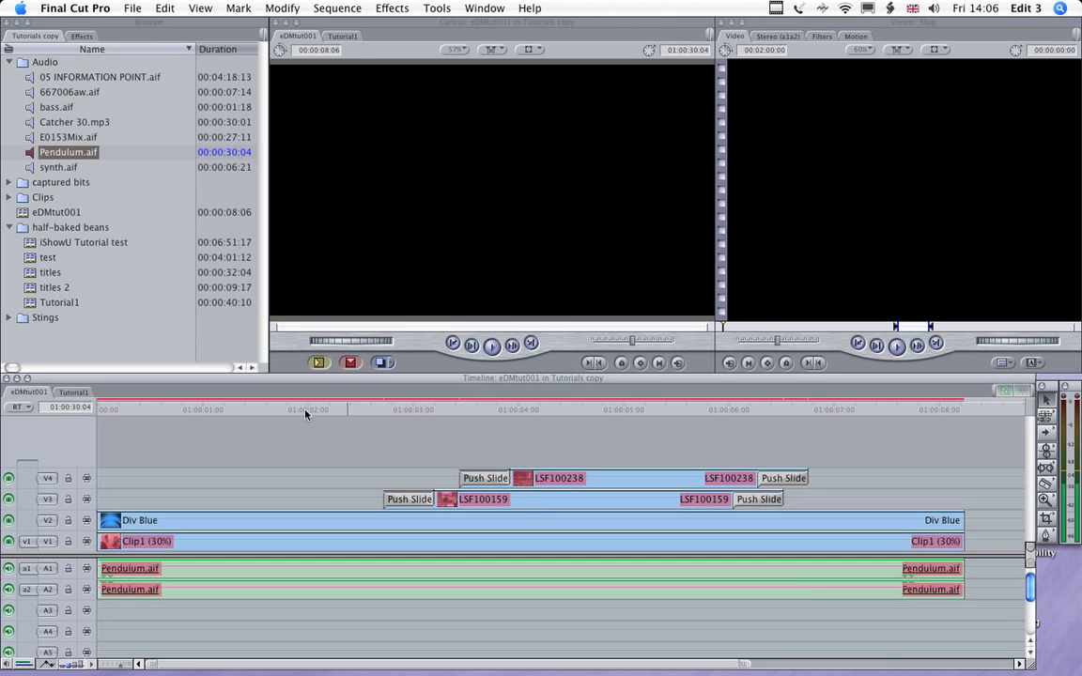
Check the composite at several points from 01:00:01:10 to 01:00:07:09, including both picture-in-picture clips' Push Slide entrances and exits.
{"action": "left_click", "coordinate": [426, 410]}
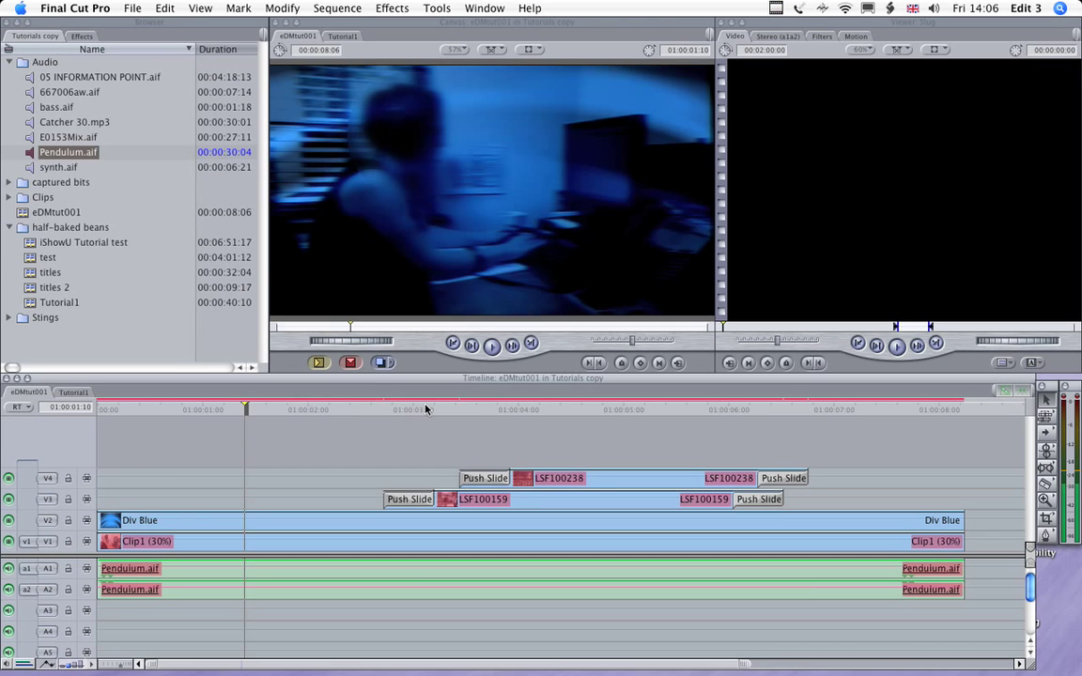
{"action": "left_click", "coordinate": [456, 407]}
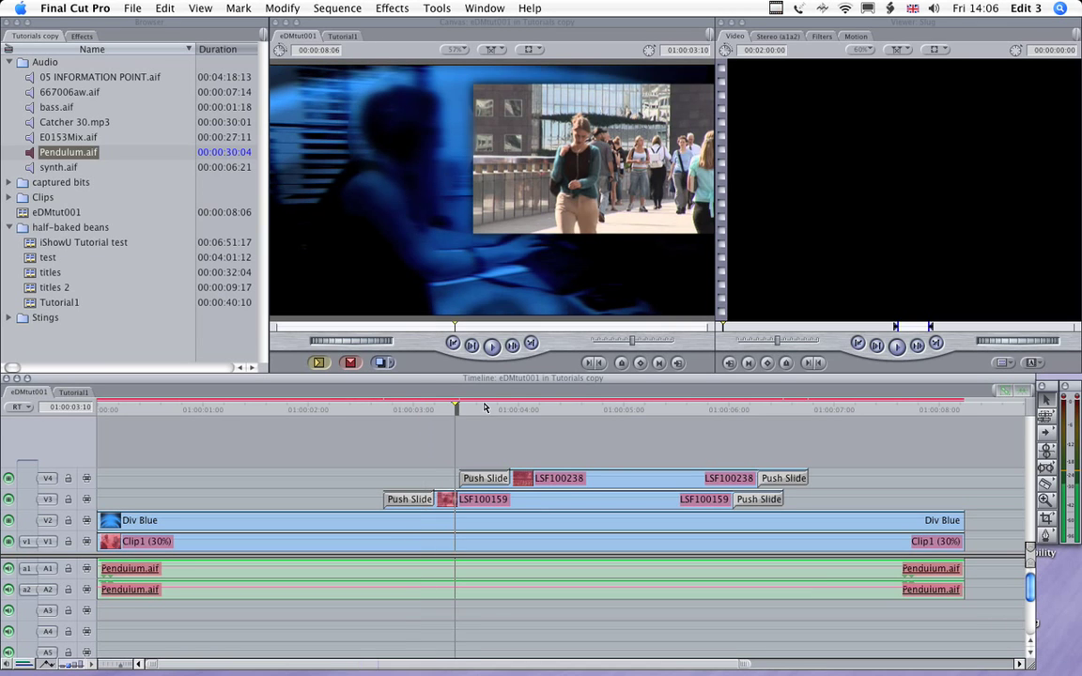
{"action": "key", "text": "Down"}
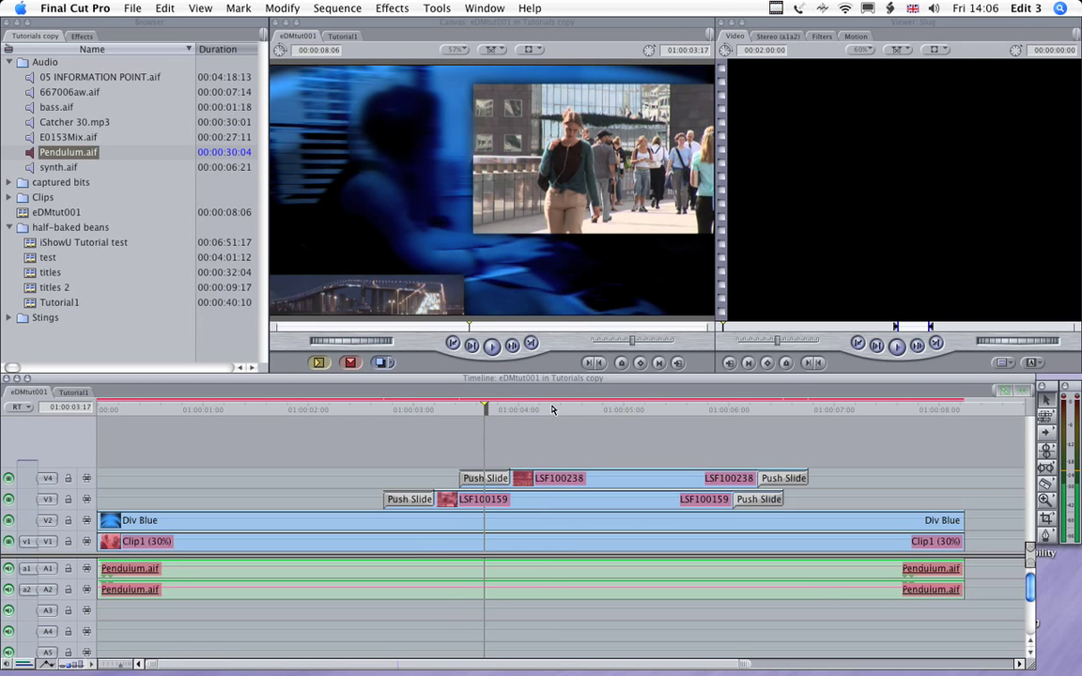
{"action": "left_click", "coordinate": [602, 409]}
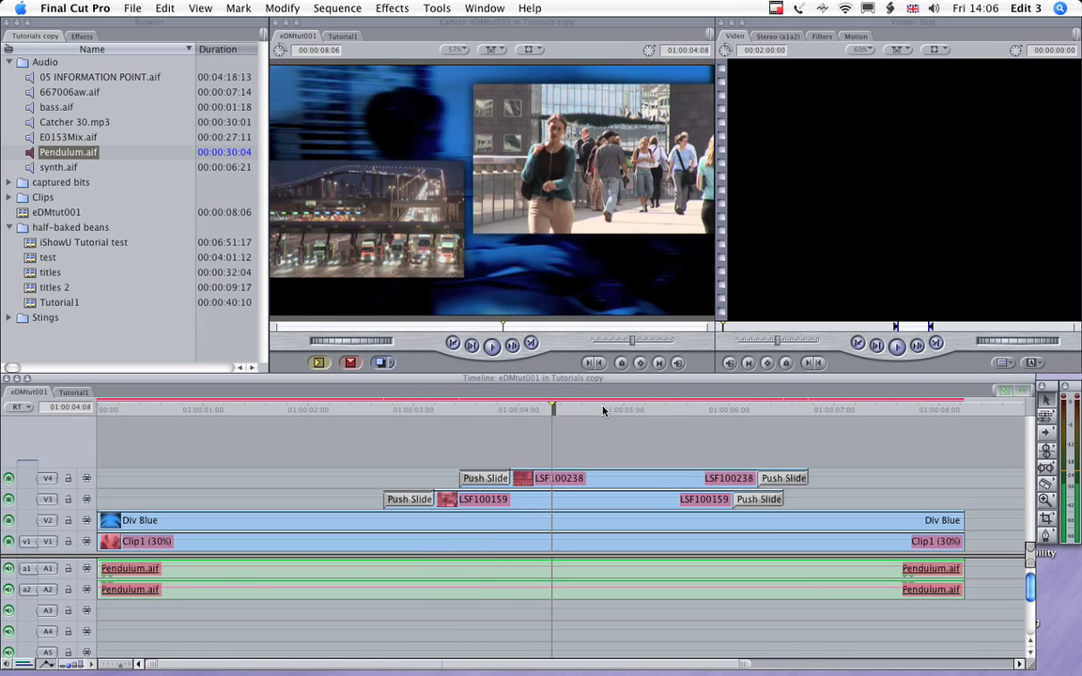
{"action": "left_click", "coordinate": [691, 411]}
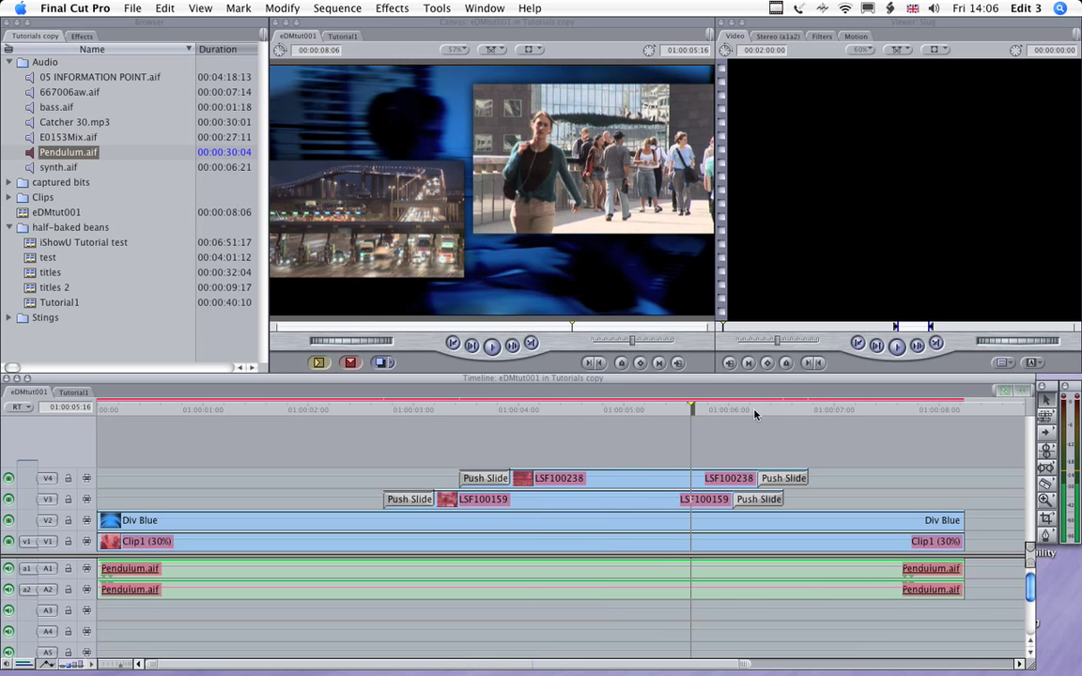
{"action": "left_click", "coordinate": [754, 410]}
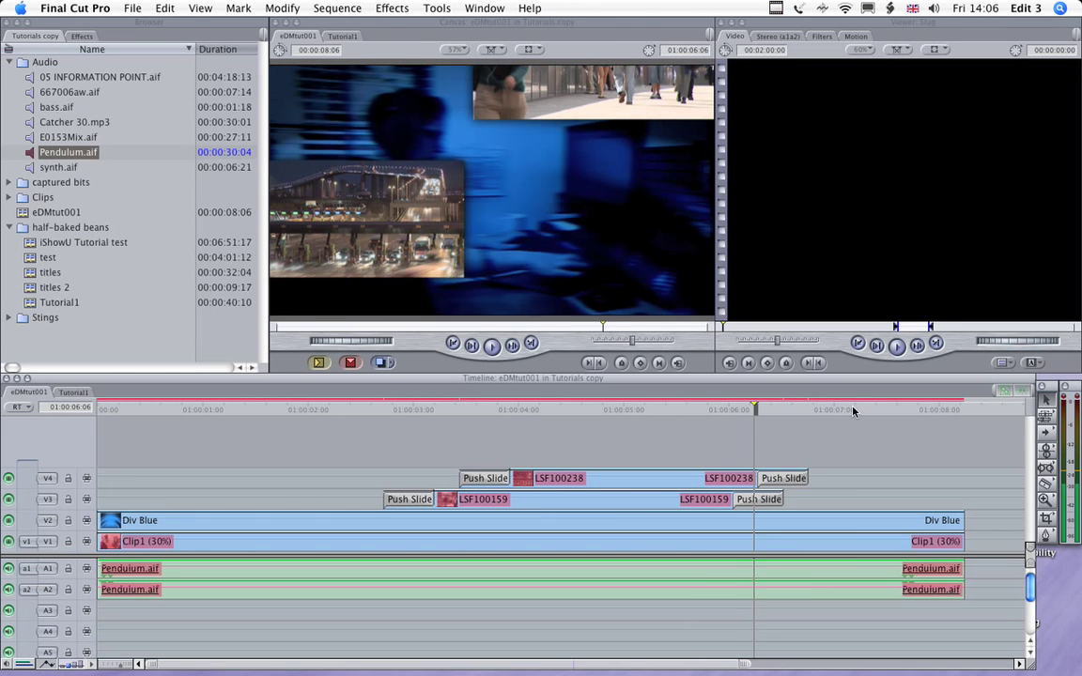
{"action": "left_click", "coordinate": [853, 410]}
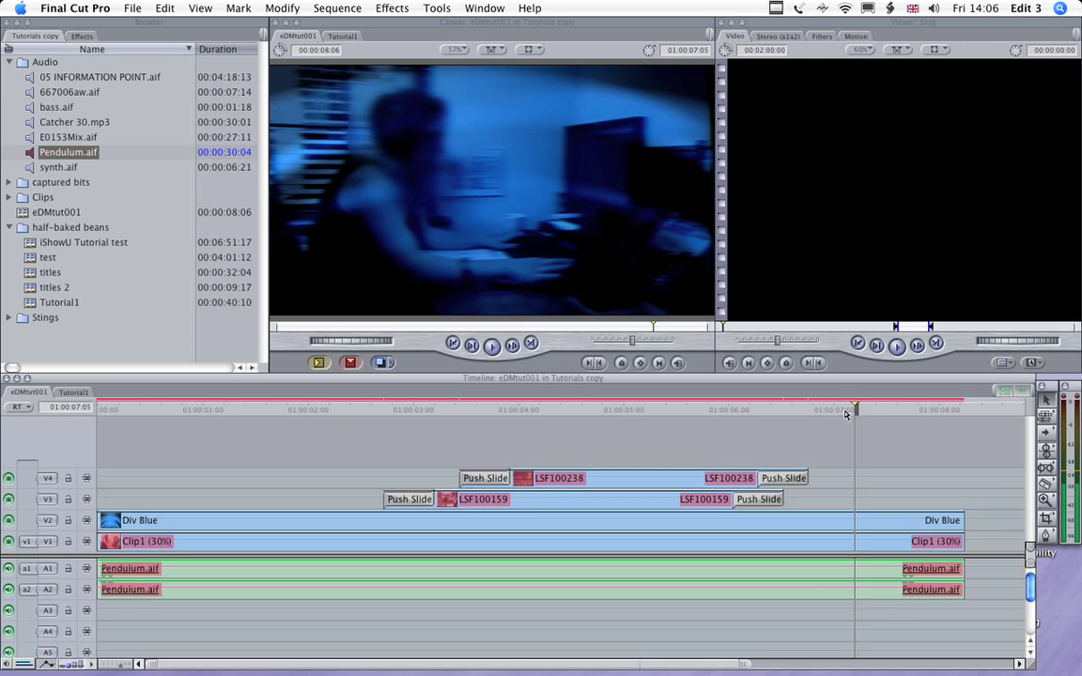
{"action": "left_click", "coordinate": [872, 410]}
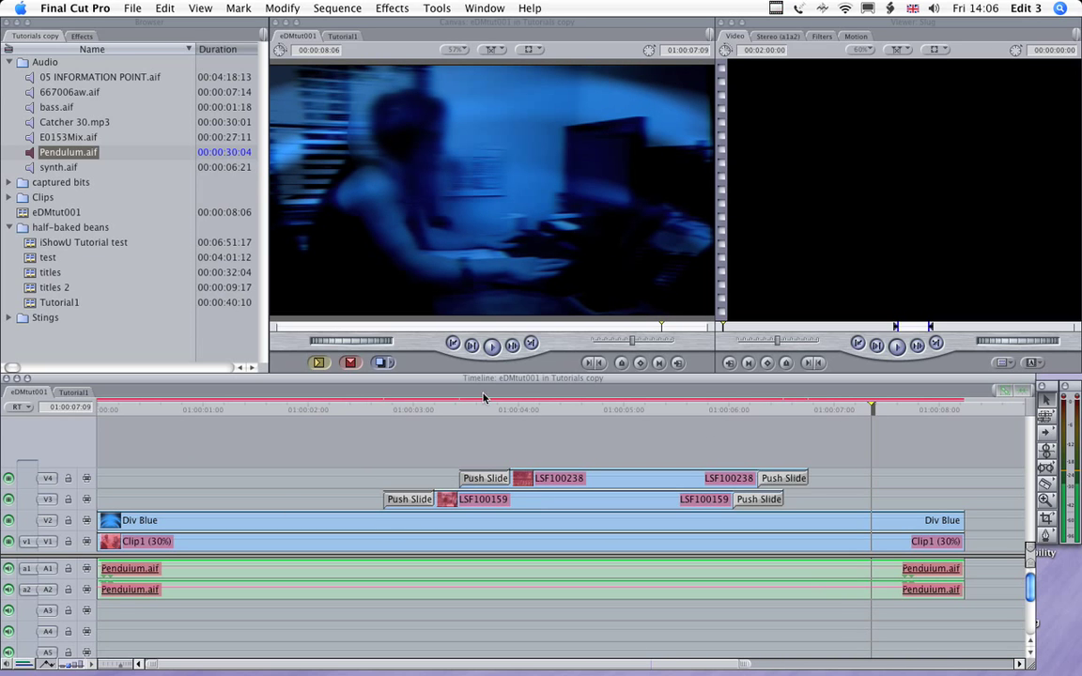
Render the sequence and play it back from the start.
{"action": "left_click", "coordinate": [335, 8]}
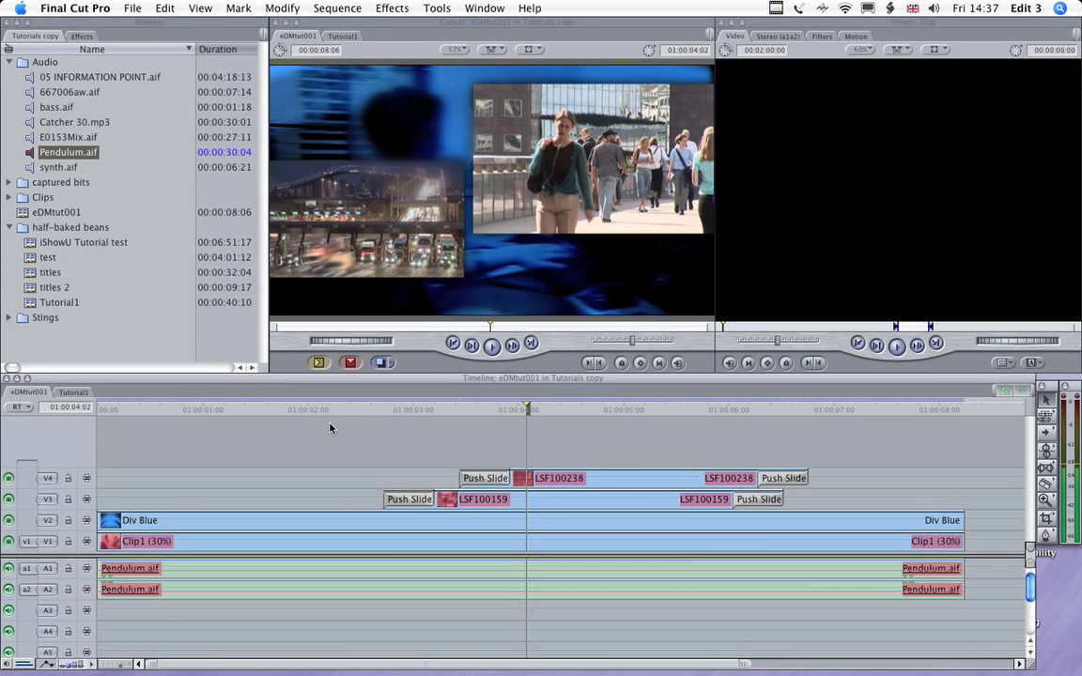
{"action": "key", "text": "Home"}
{"action": "key", "text": "space"}
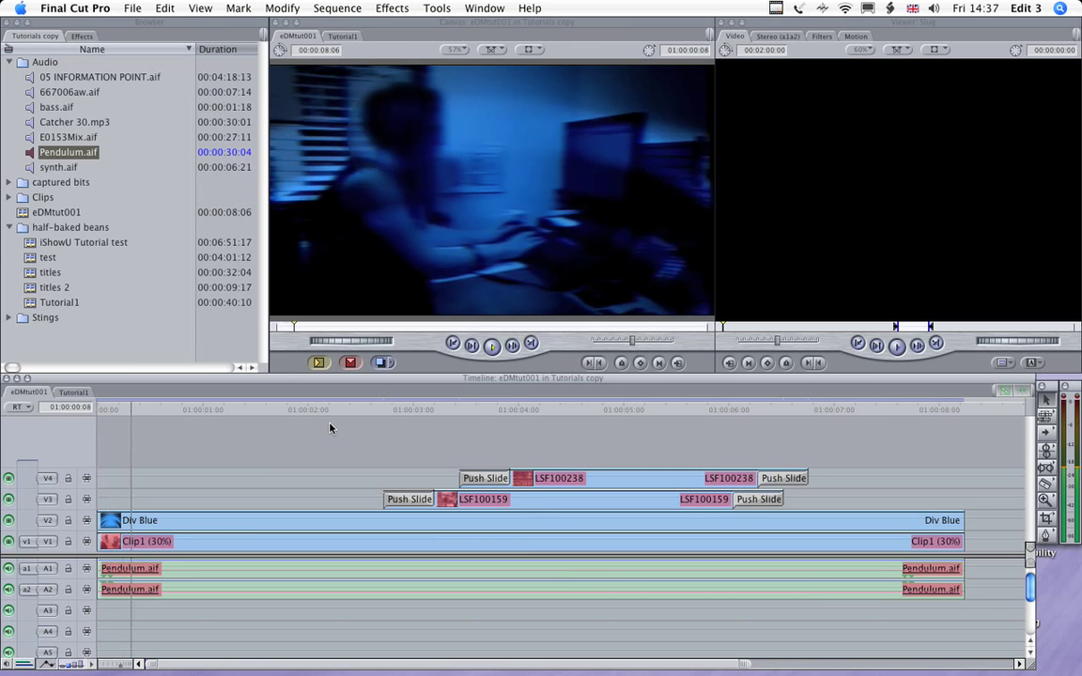